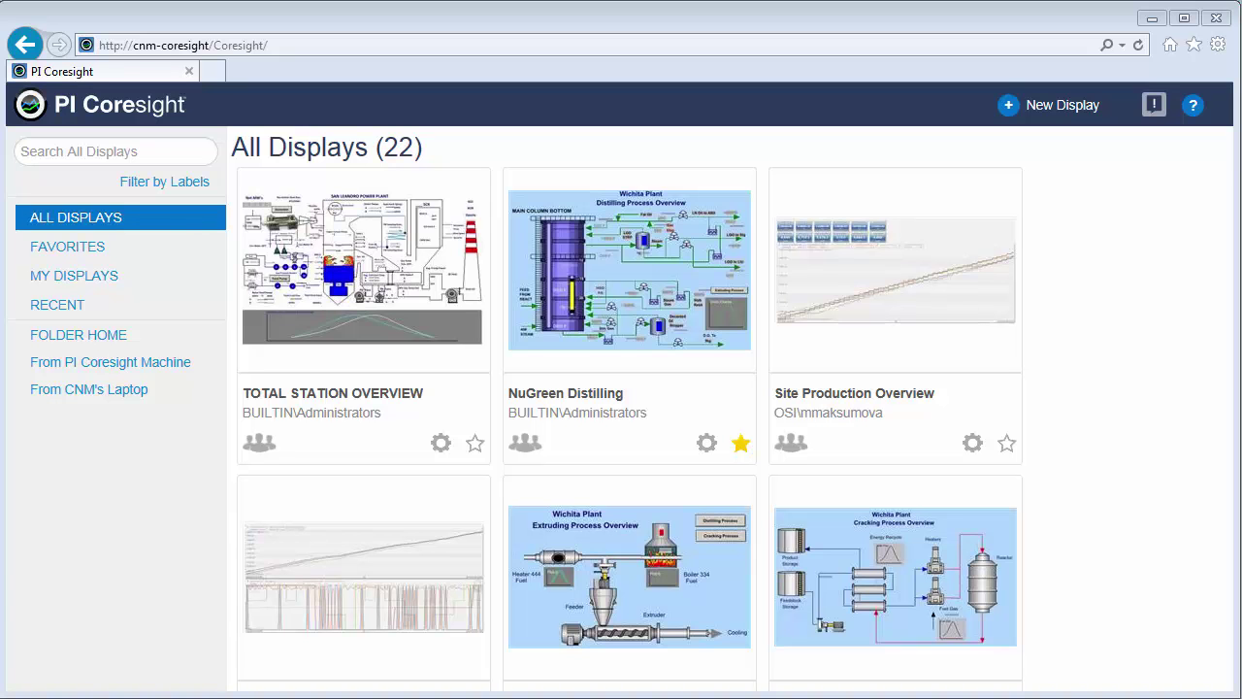
Check the web server manager behind the browser, then select the gallery's web address and scroll the page.
{"action": "left_click", "coordinate": [1150, 21]}
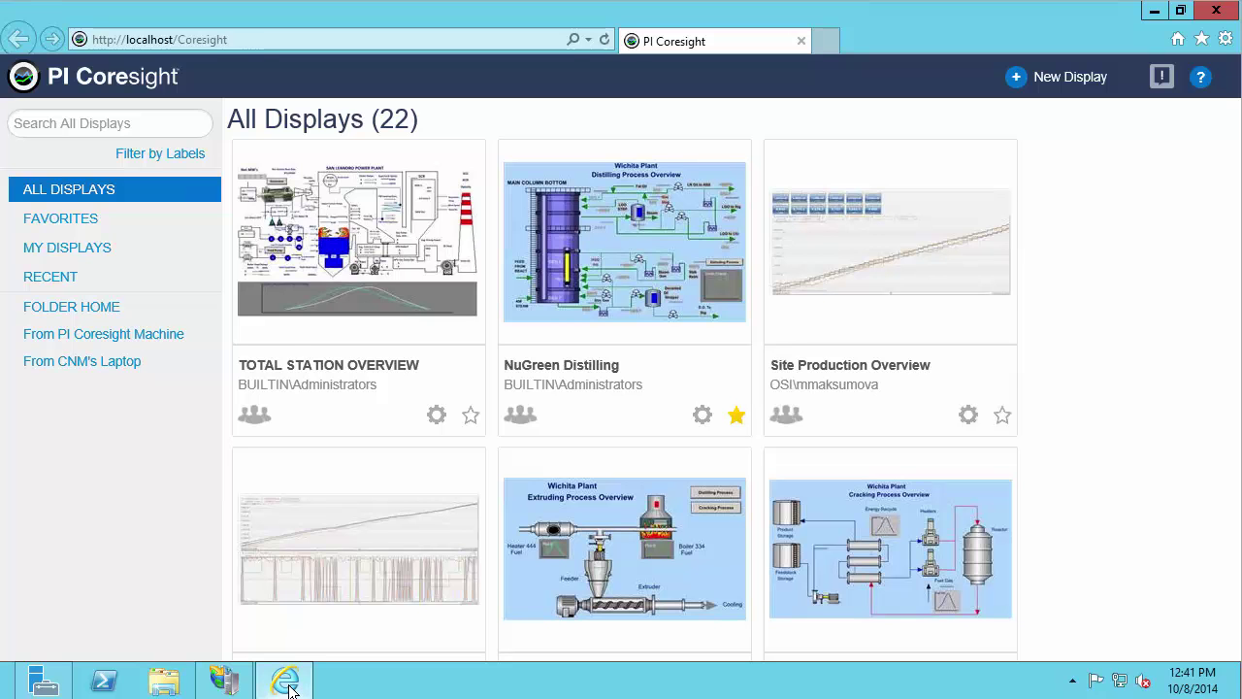
{"action": "left_click", "coordinate": [256, 36]}
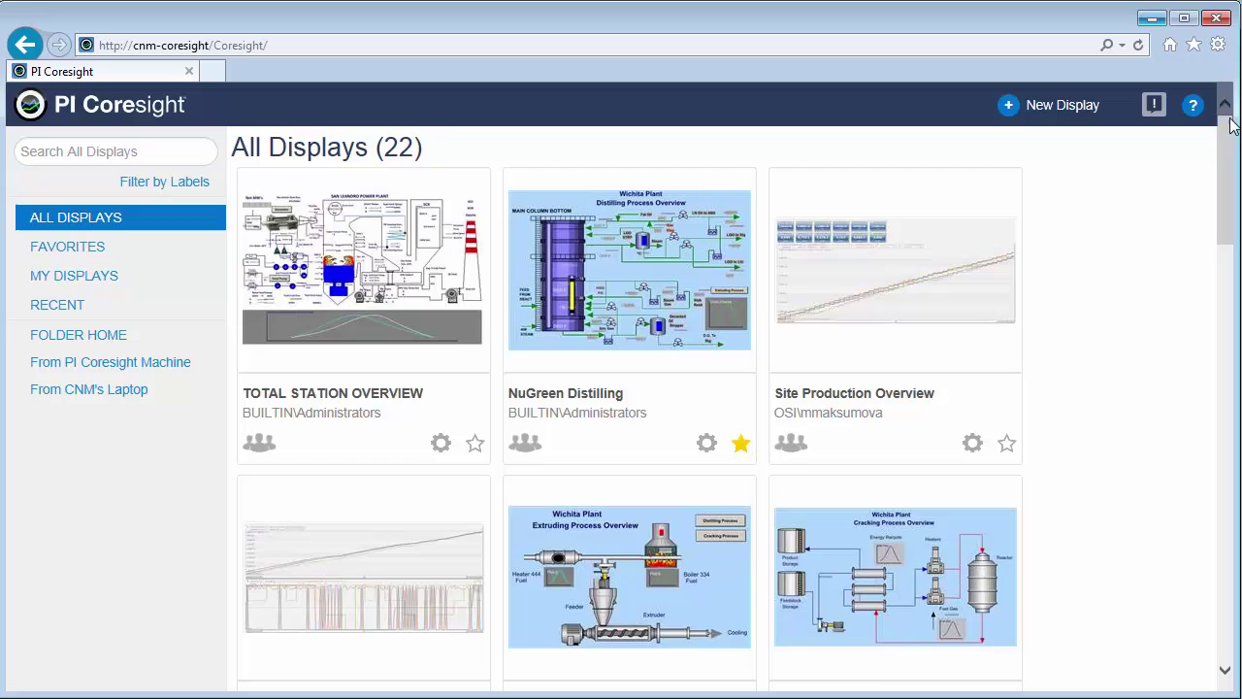
{"action": "scroll", "coordinate": [1232, 155], "scroll_direction": "down", "scroll_amount": 2}
{"action": "scroll", "coordinate": [1232, 155], "scroll_direction": "down", "scroll_amount": 4}
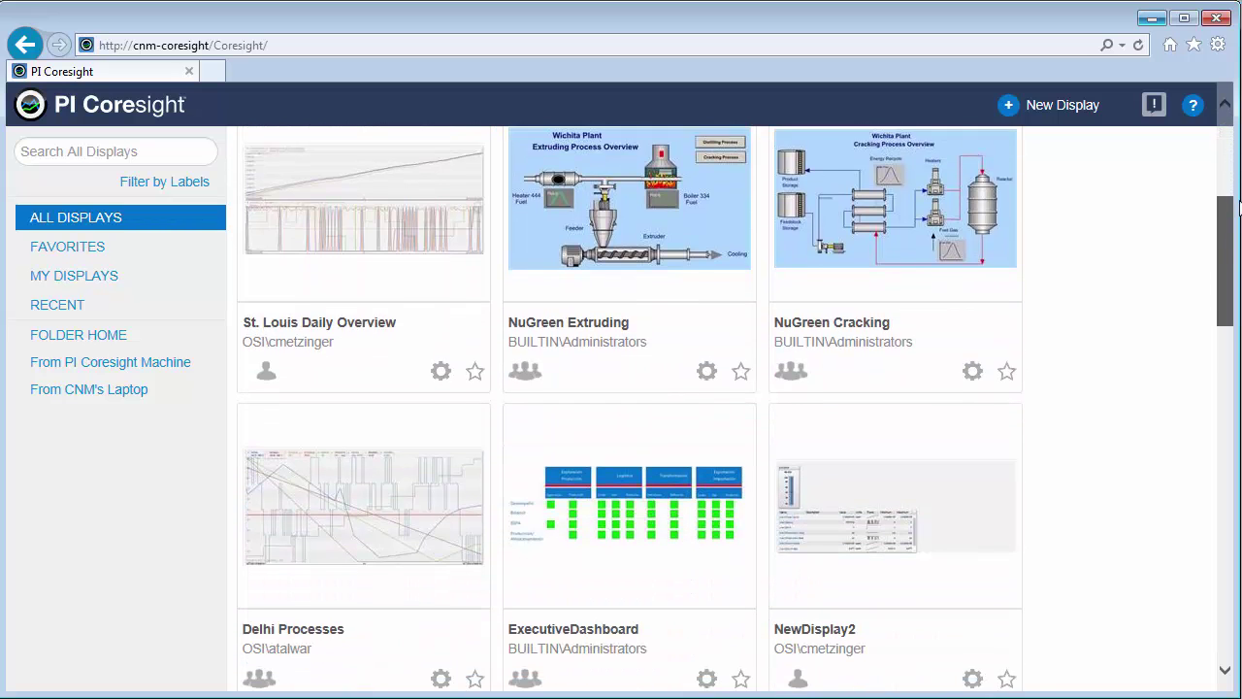
{"action": "scroll", "coordinate": [628, 408], "scroll_direction": "down", "scroll_amount": 1}
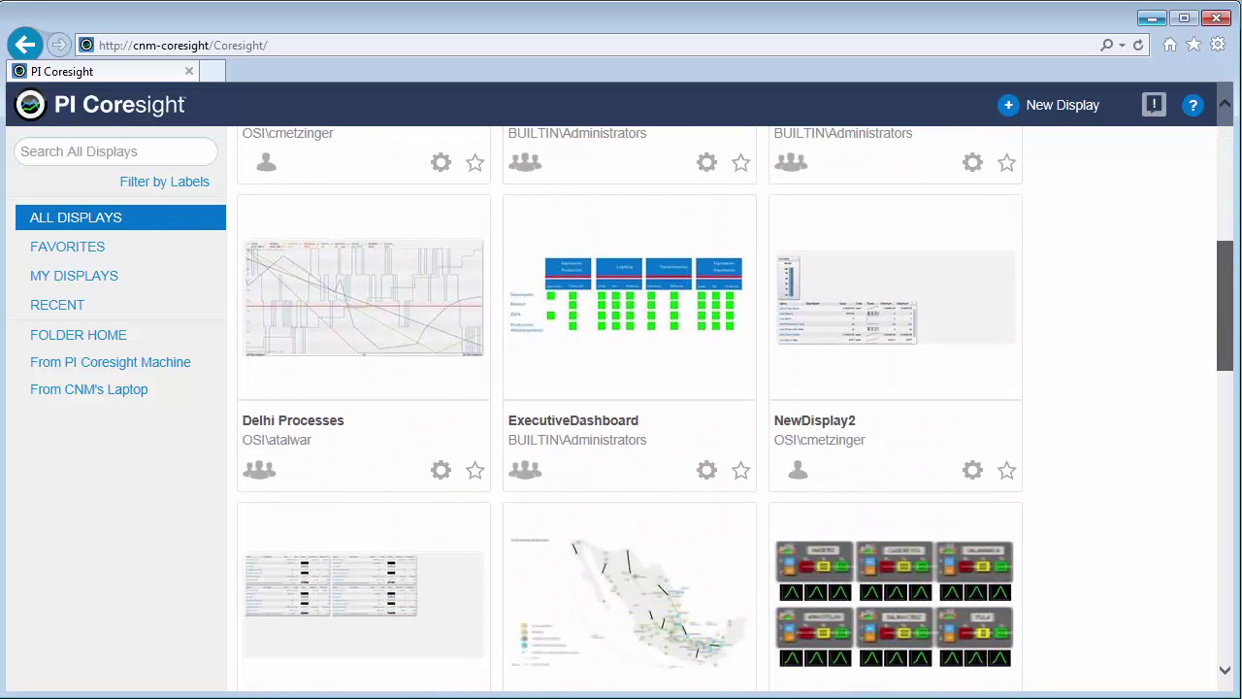
{"action": "scroll", "coordinate": [629, 408], "scroll_direction": "down", "scroll_amount": 10}
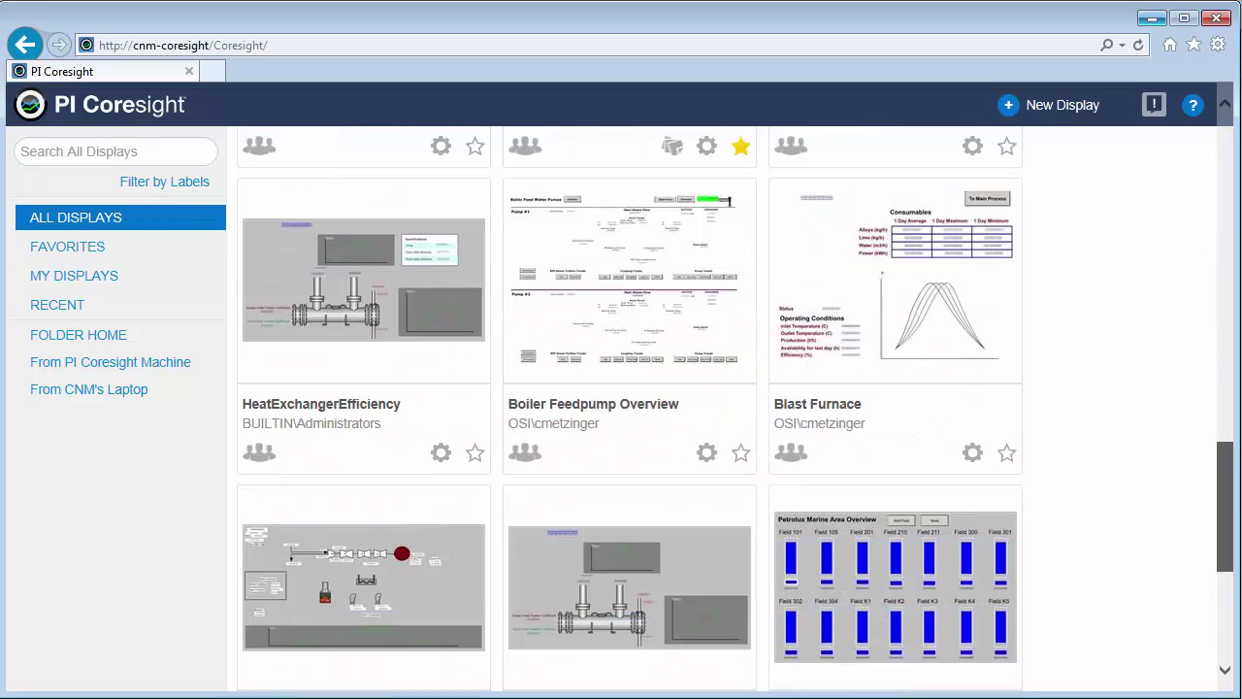
{"action": "scroll", "coordinate": [629, 408], "scroll_direction": "up", "scroll_amount": 3}
{"action": "scroll", "coordinate": [628, 408], "scroll_direction": "up", "scroll_amount": 15}
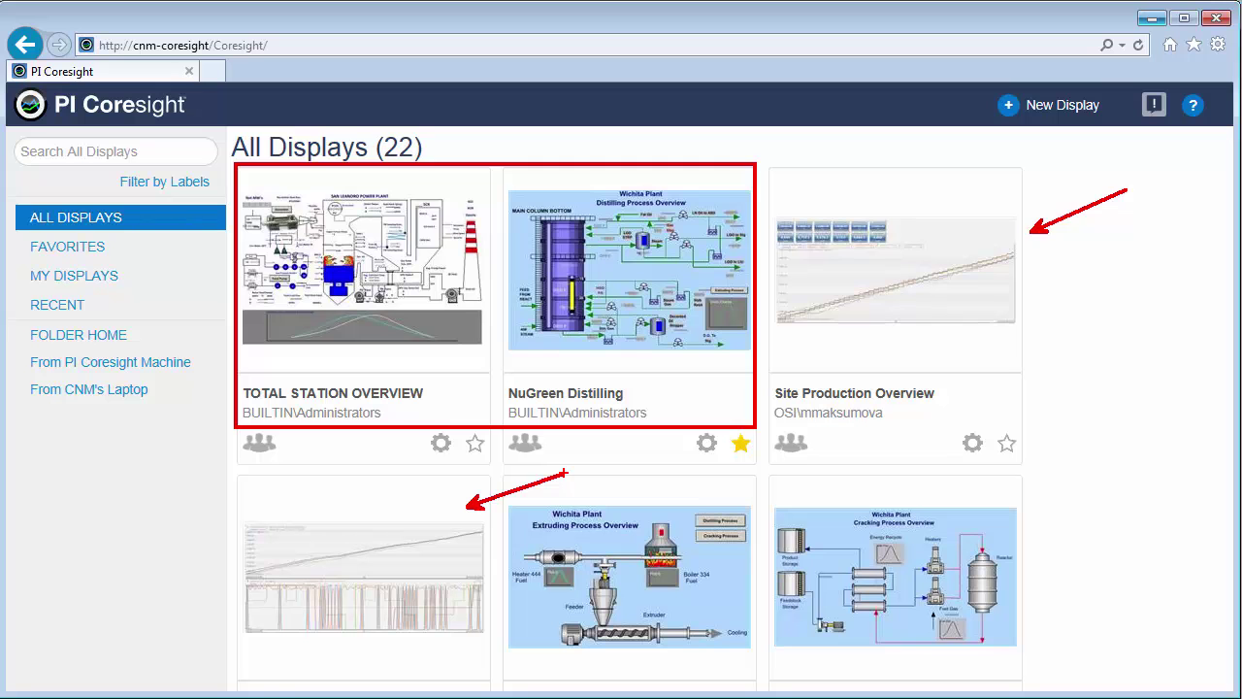
Open NuGreen Distilling, step back 32 hours, and widen the range to 1w (9/30/2014–10/7/2014).
{"action": "left_click", "coordinate": [674, 298]}
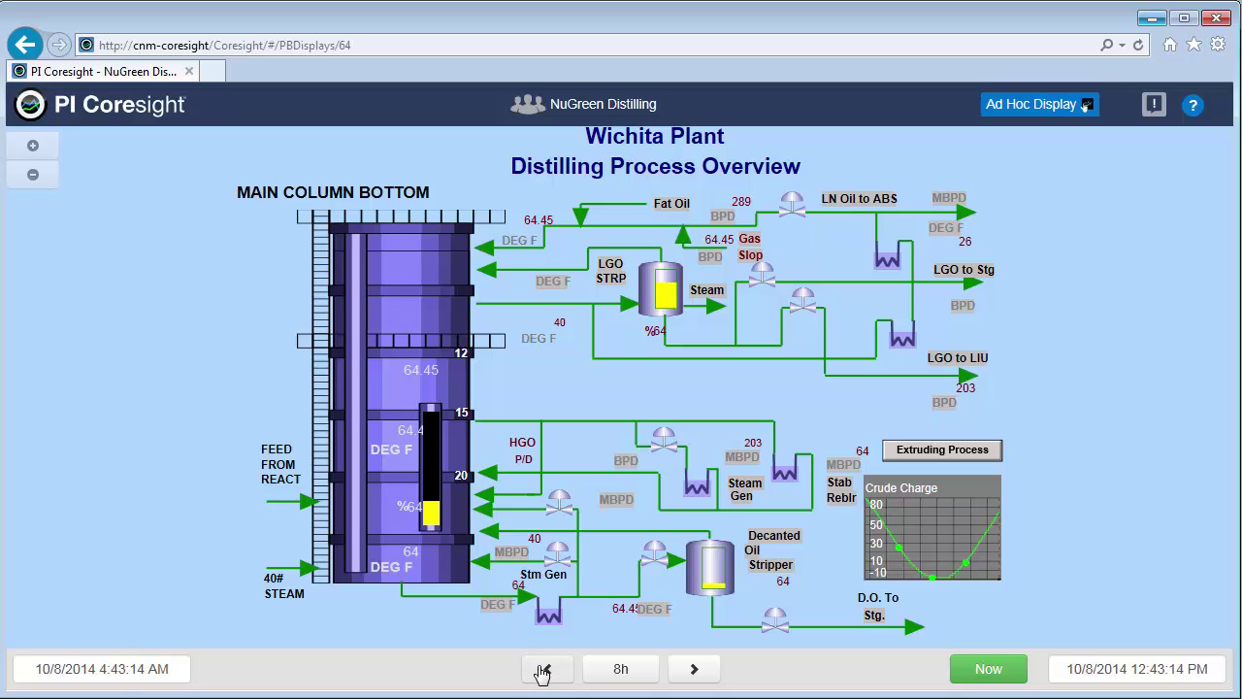
{"action": "left_click", "coordinate": [543, 670]}
{"action": "left_click", "coordinate": [543, 670]}
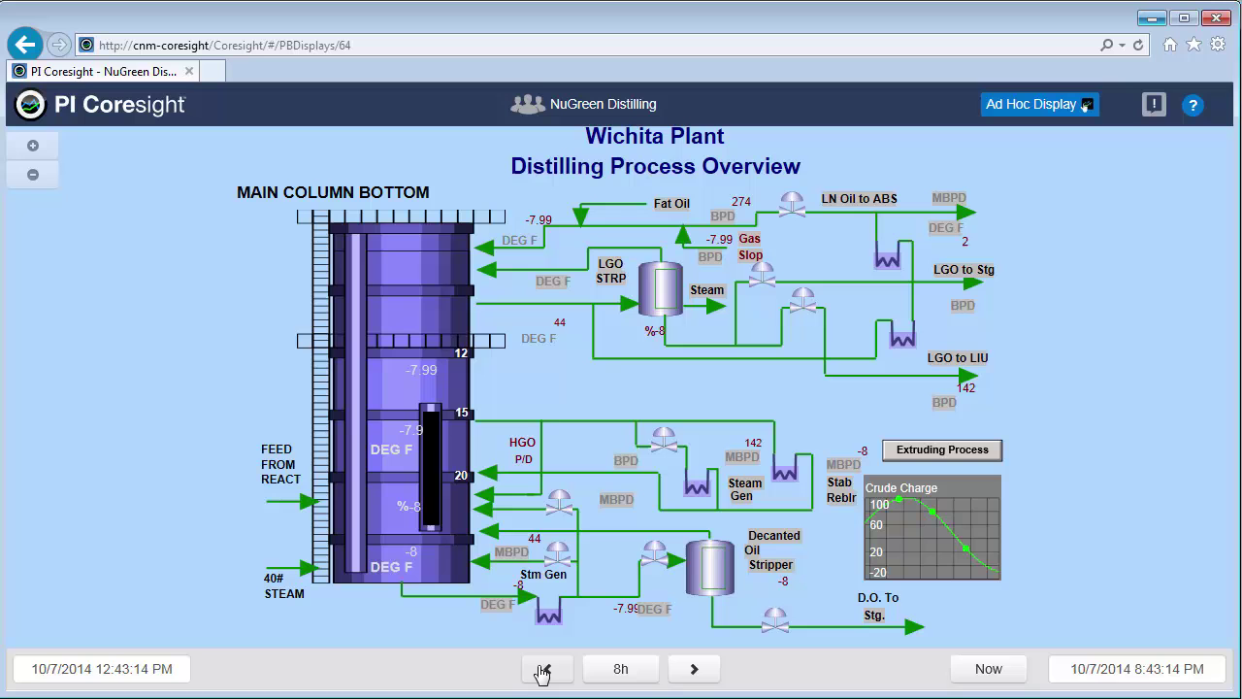
{"action": "left_click", "coordinate": [543, 670]}
{"action": "left_click", "coordinate": [542, 670]}
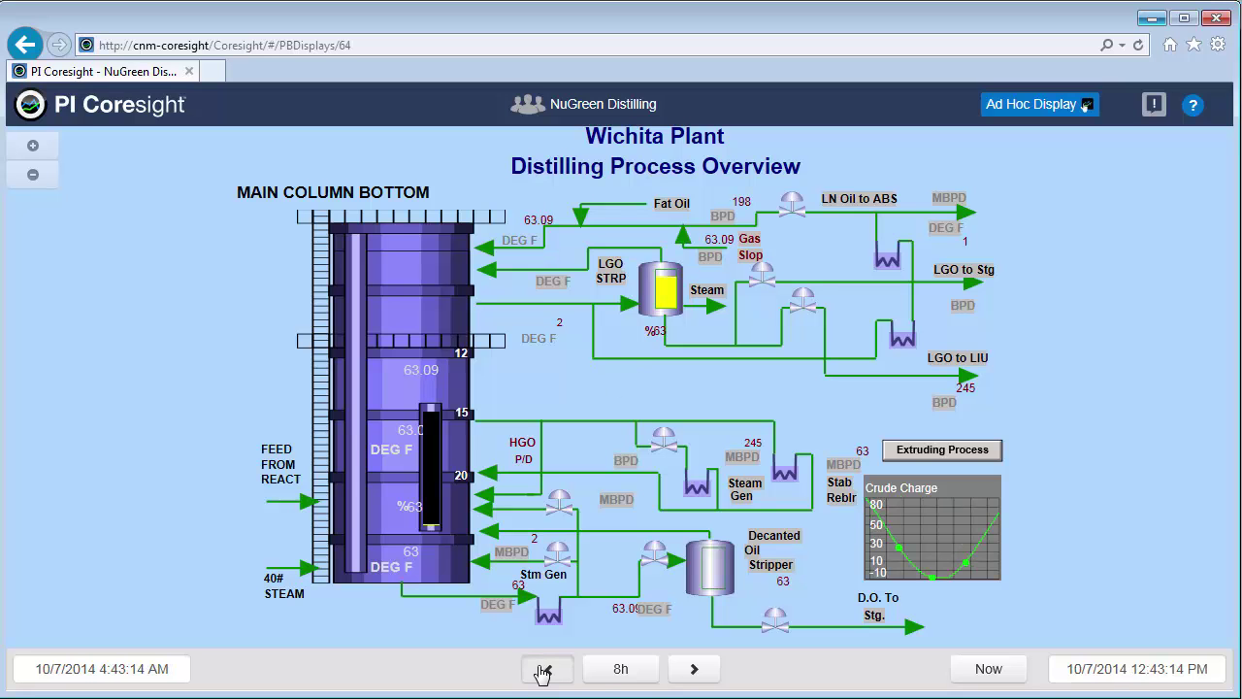
{"action": "left_click", "coordinate": [614, 669]}
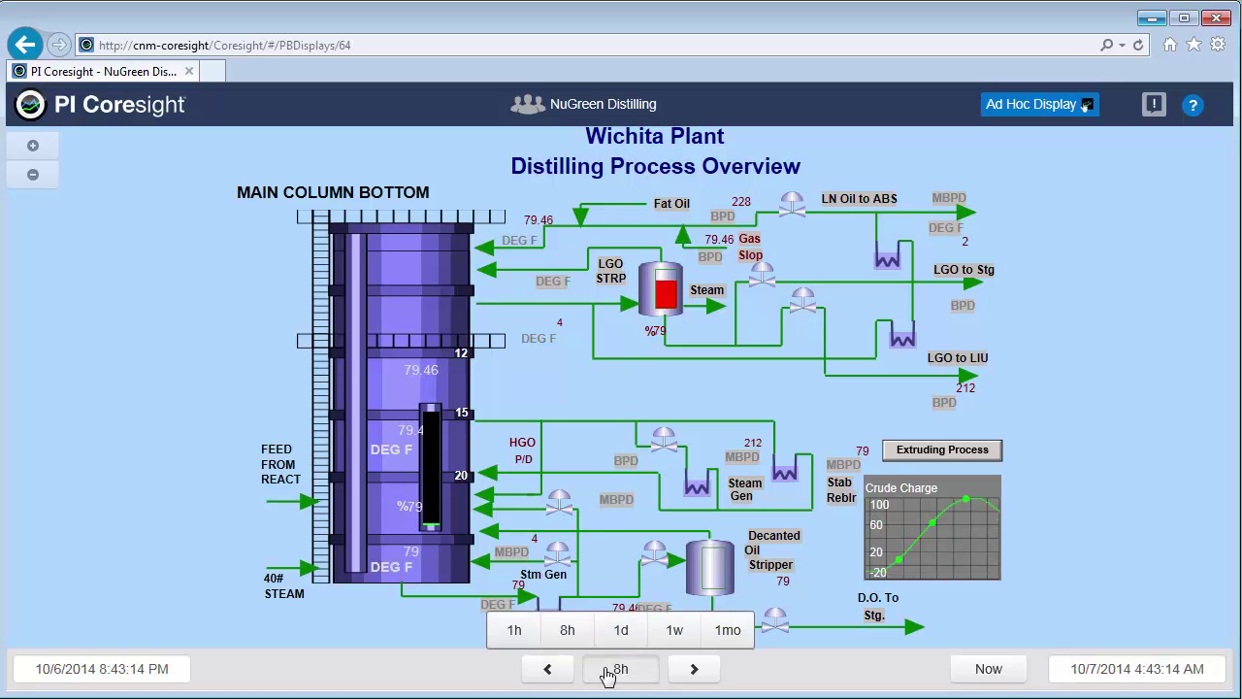
{"action": "left_click", "coordinate": [677, 631]}
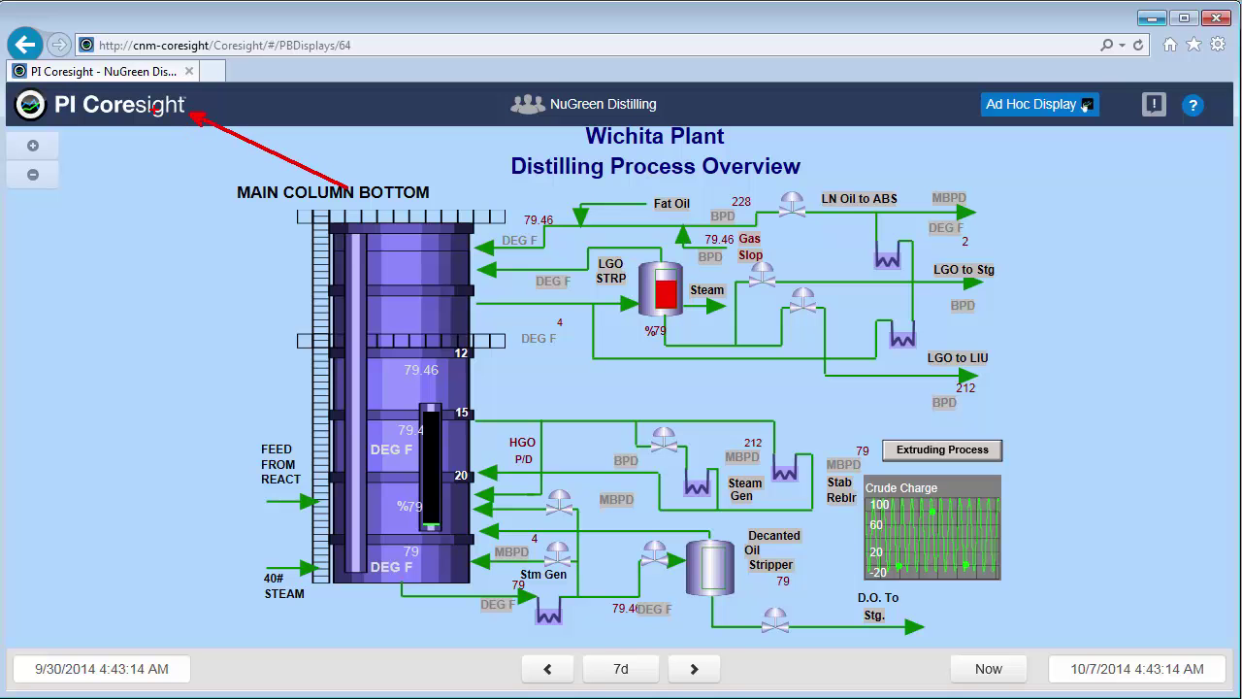
From the homepage, browse From PI Coresight Machine, then From CNM's Laptop, briefly checking its PetroLux subfolder.
{"action": "left_click", "coordinate": [134, 115]}
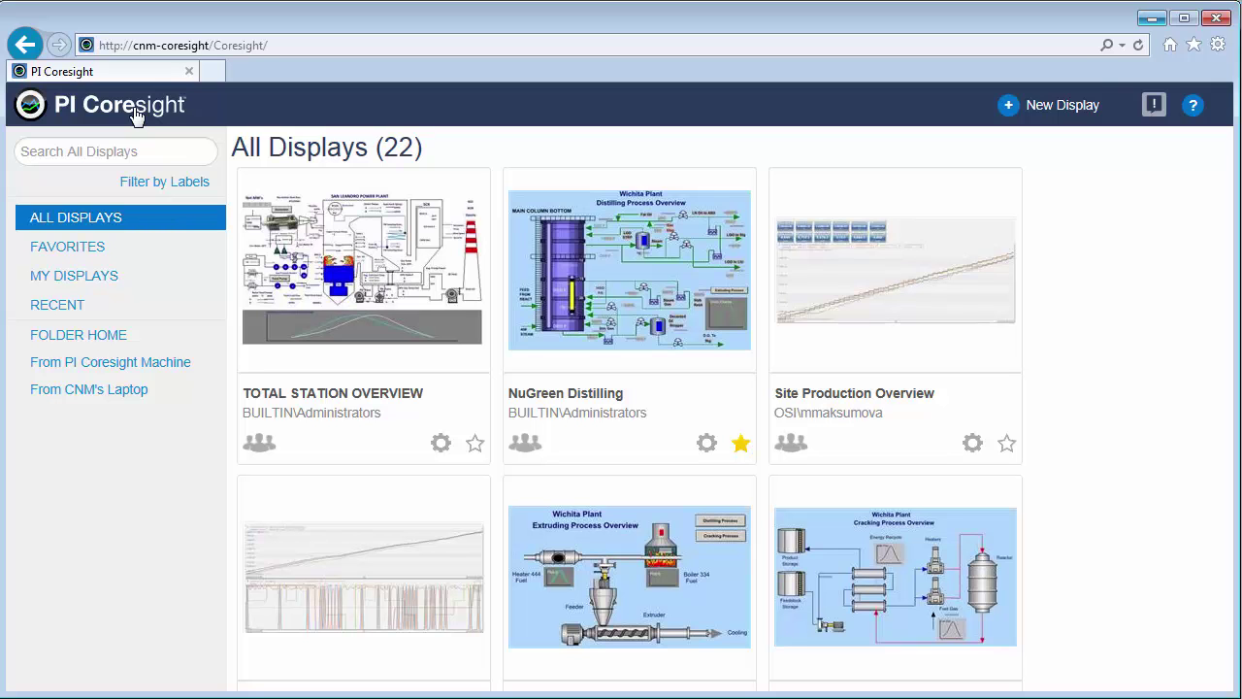
{"action": "mouse_move", "coordinate": [8, 318]}
{"action": "left_mouse_down"}
{"action": "mouse_move", "coordinate": [200, 379]}
{"action": "mouse_move", "coordinate": [227, 405]}
{"action": "left_mouse_up"}
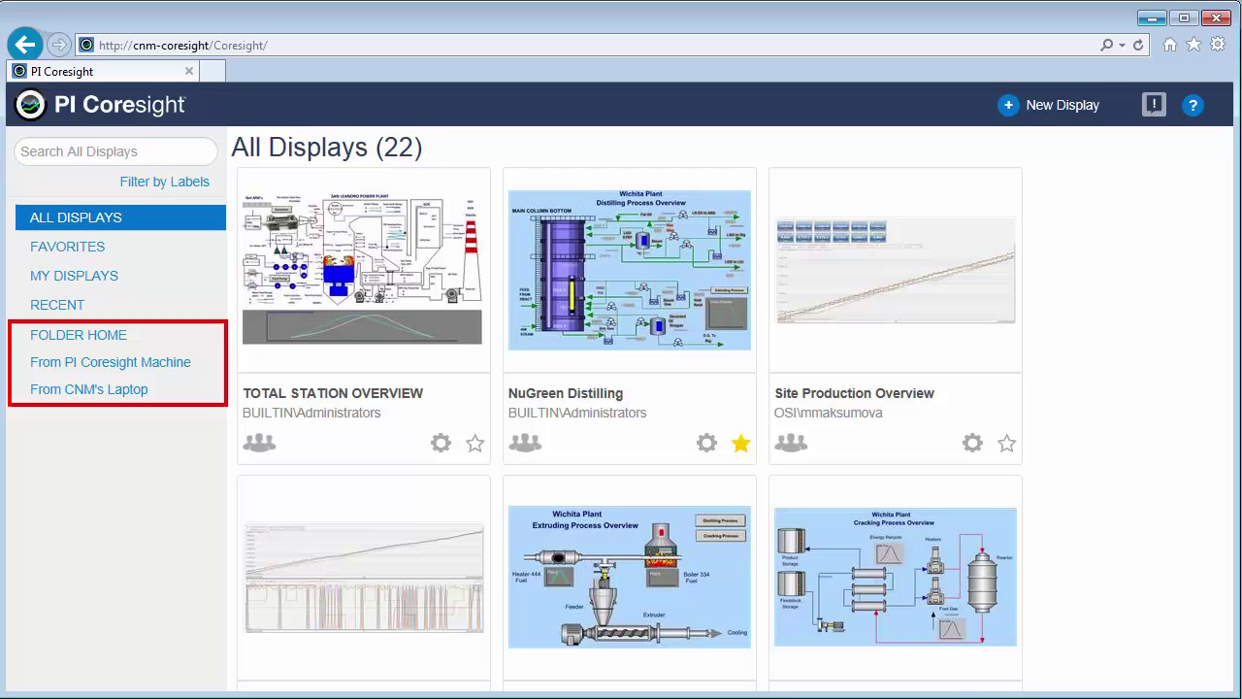
{"action": "left_click", "coordinate": [111, 366]}
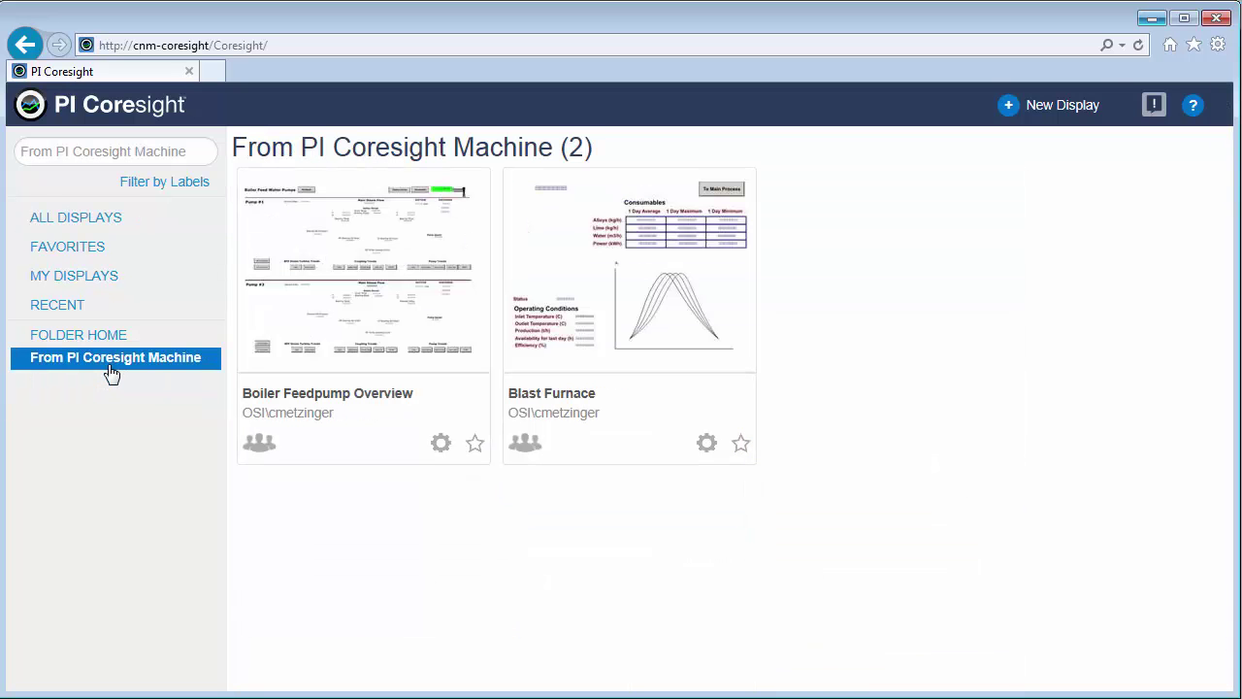
{"action": "left_click", "coordinate": [106, 337]}
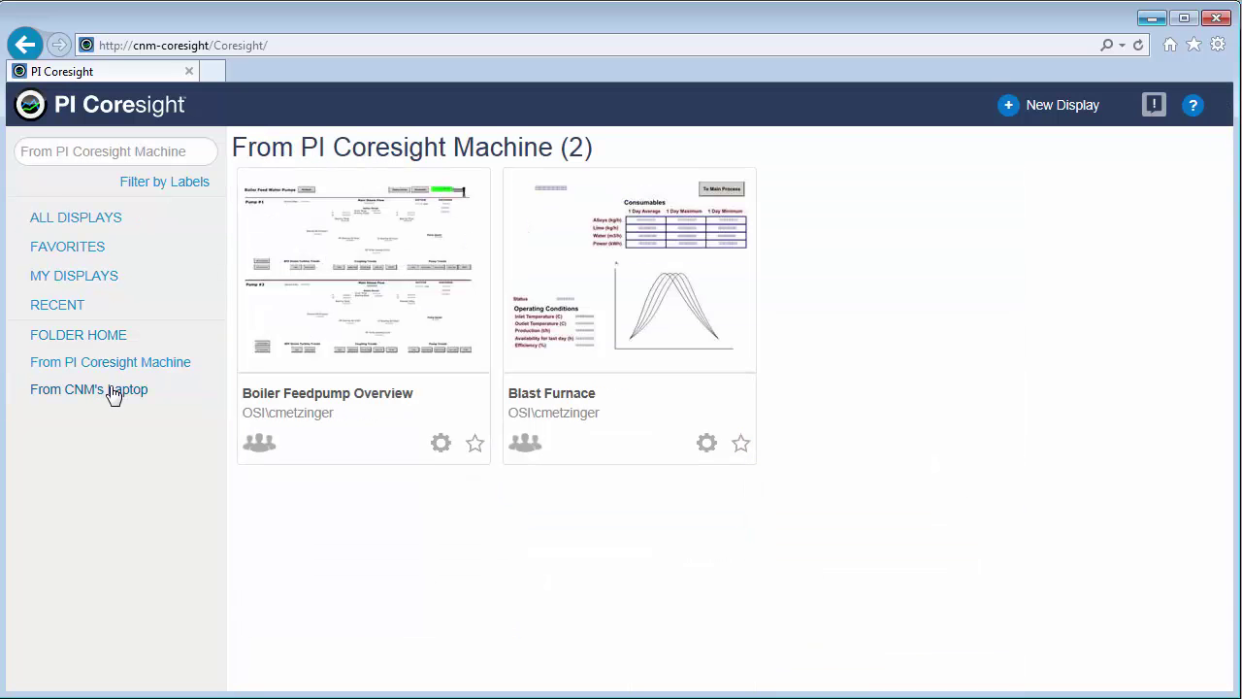
{"action": "left_click", "coordinate": [113, 391]}
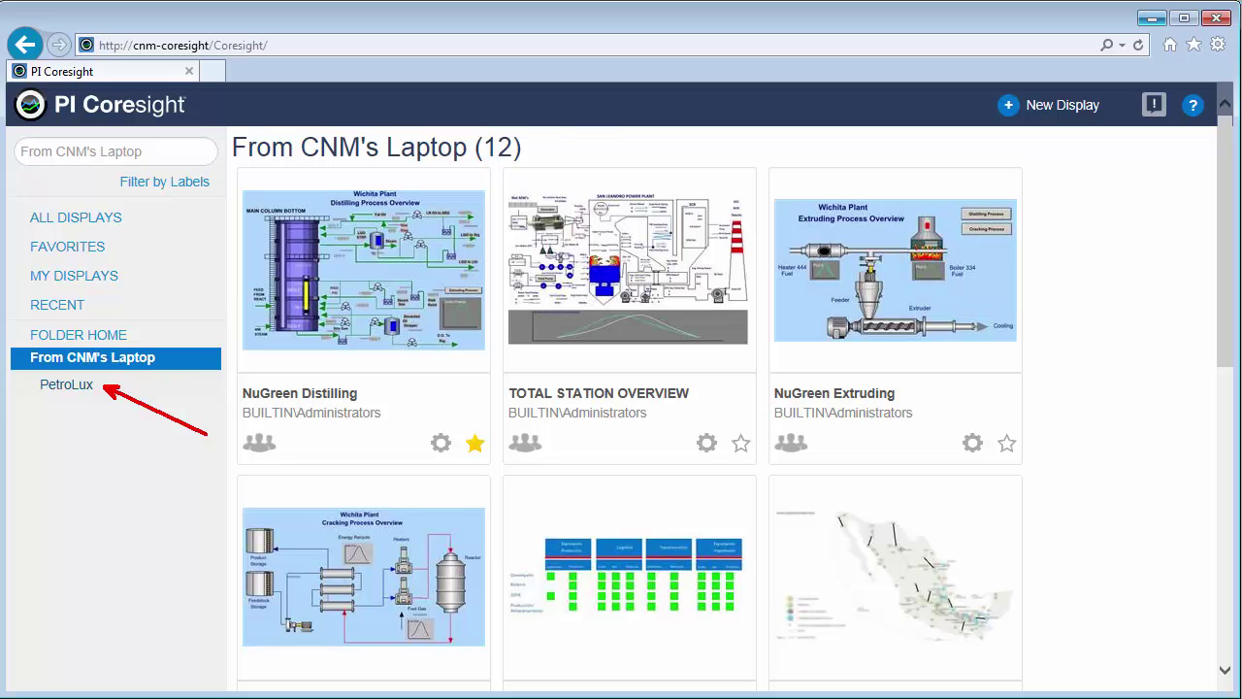
{"action": "left_click", "coordinate": [74, 386]}
{"action": "left_click", "coordinate": [89, 364]}
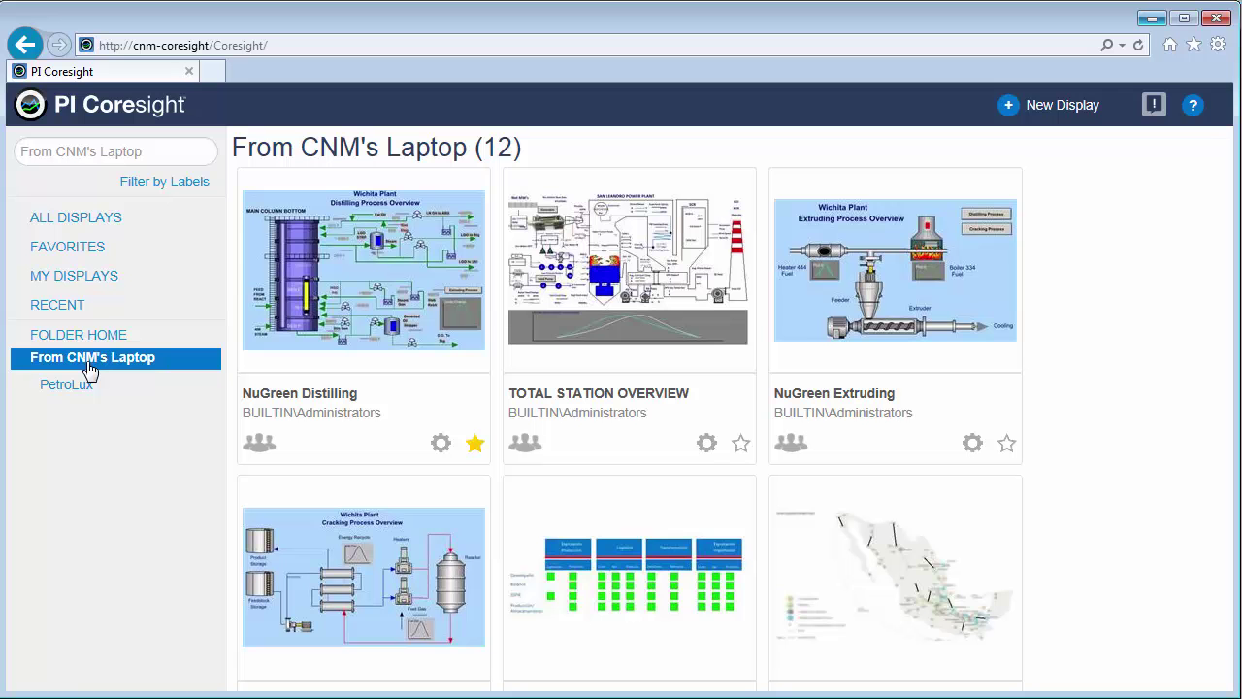
{"action": "left_click", "coordinate": [215, 74]}
{"action": "type", "text": "http://cnm-coresight/Coresight/adm"}
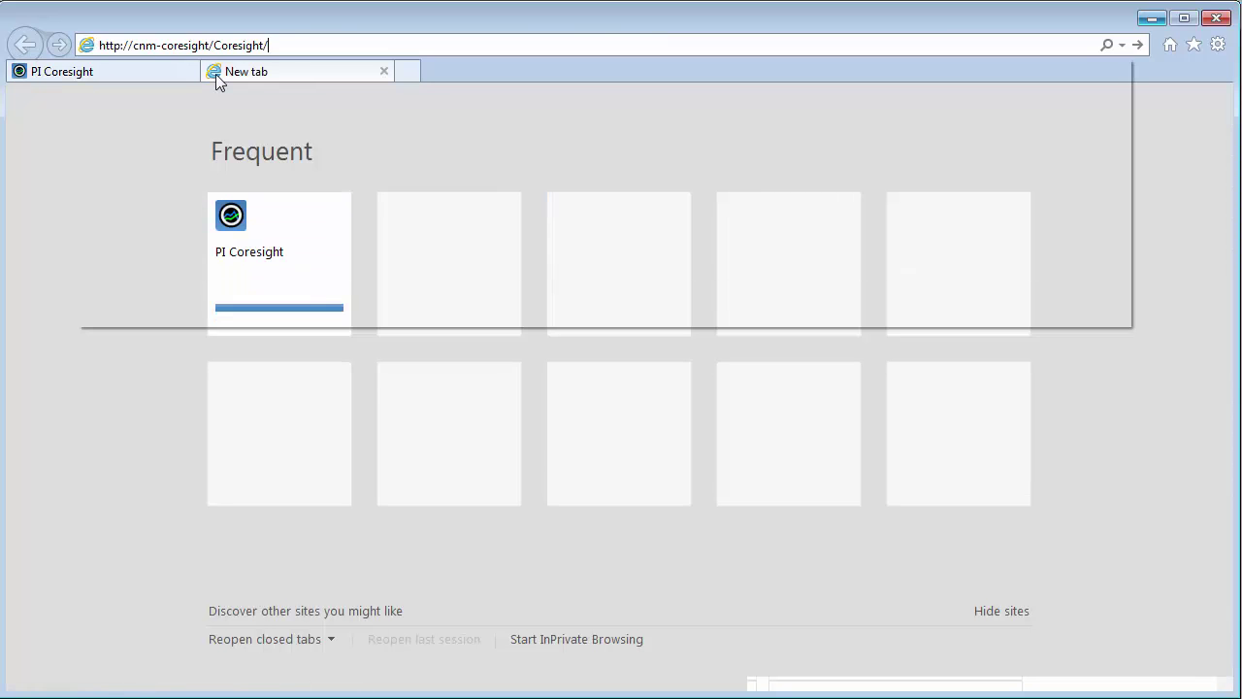
{"action": "type", "text": "in"}
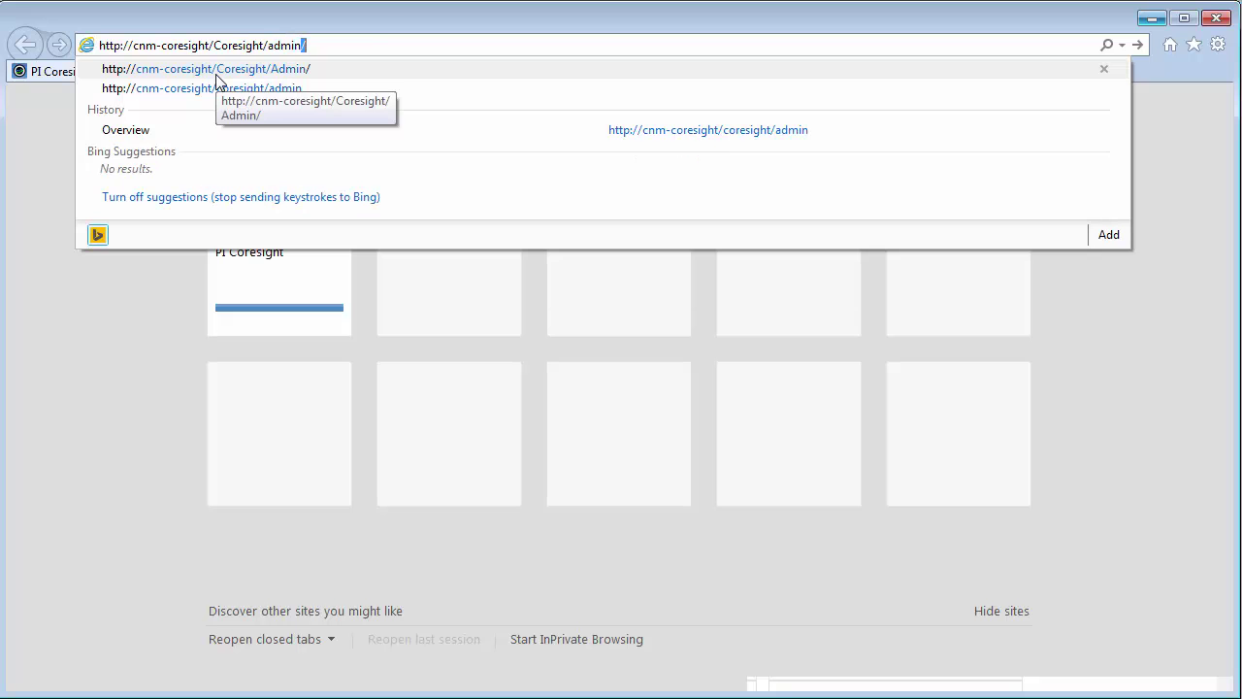
{"action": "key", "text": "Return"}
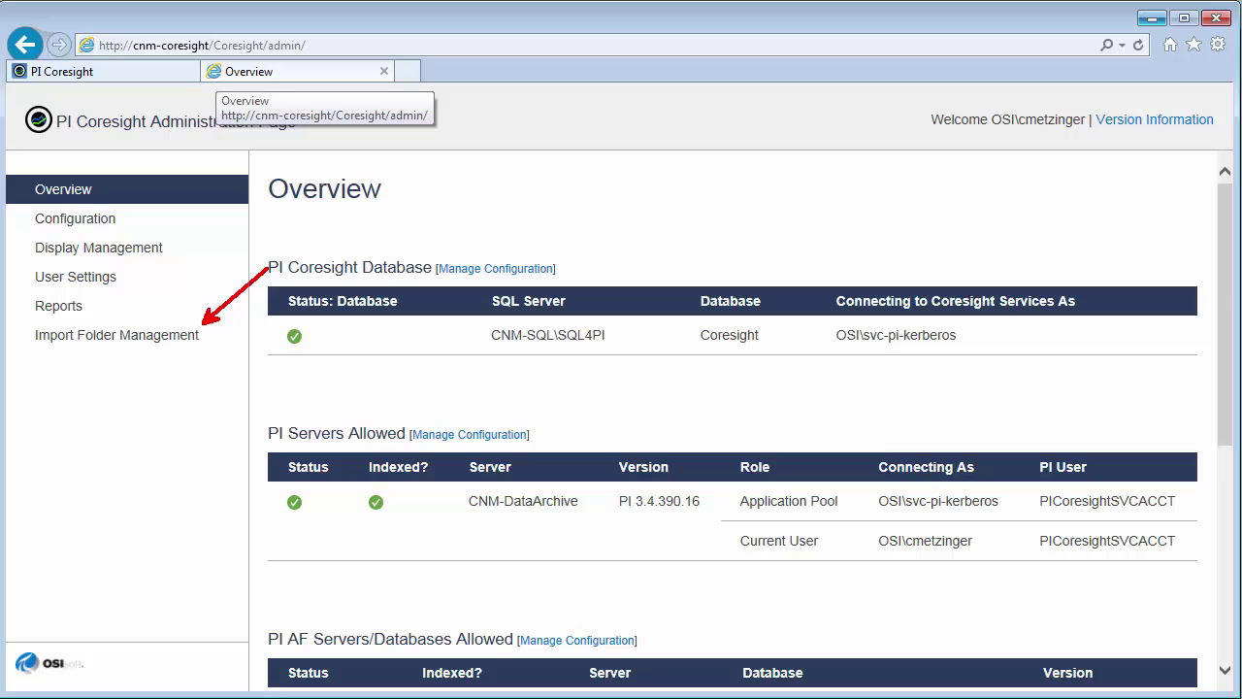
{"action": "left_click", "coordinate": [166, 342]}
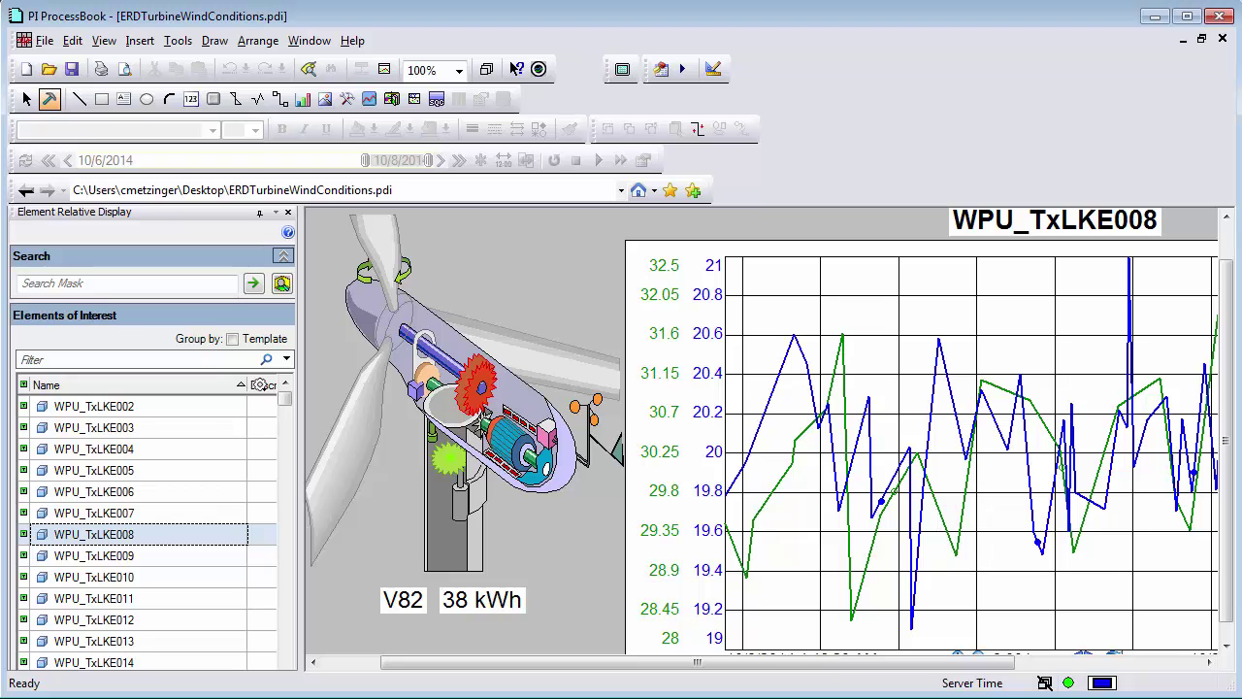
Switch to turbine WPU_TxLKE005 and Save As ERDTurbineWindConditions.pdi into PBDisplayFiles_CNM-Coresight.
{"action": "left_click", "coordinate": [80, 468]}
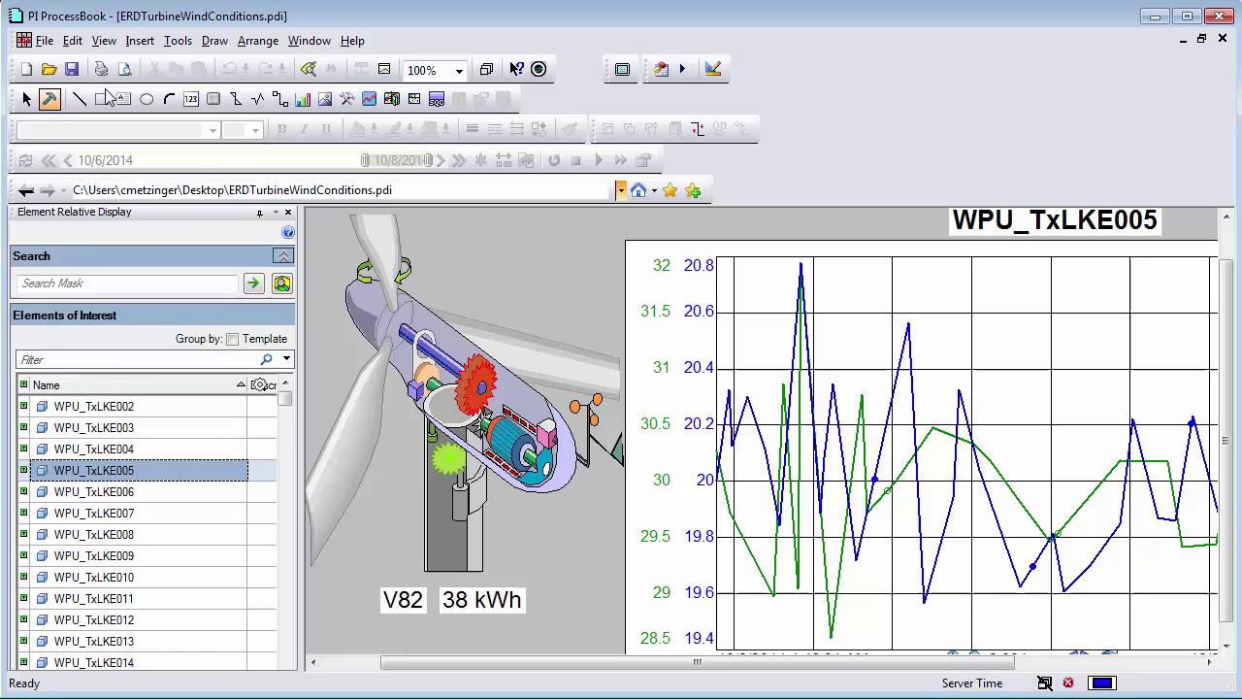
{"action": "left_click", "coordinate": [45, 39]}
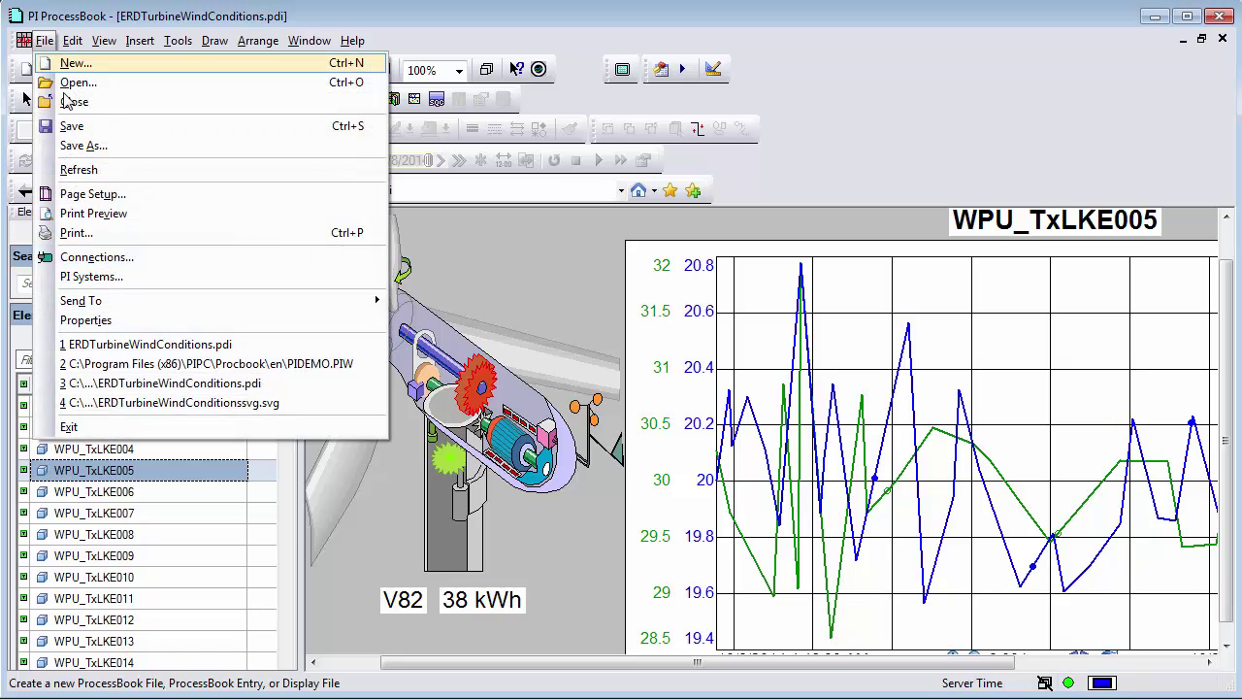
{"action": "left_click", "coordinate": [79, 145]}
{"action": "left_click", "coordinate": [392, 427]}
{"action": "double_click", "coordinate": [513, 258]}
{"action": "double_click", "coordinate": [513, 258]}
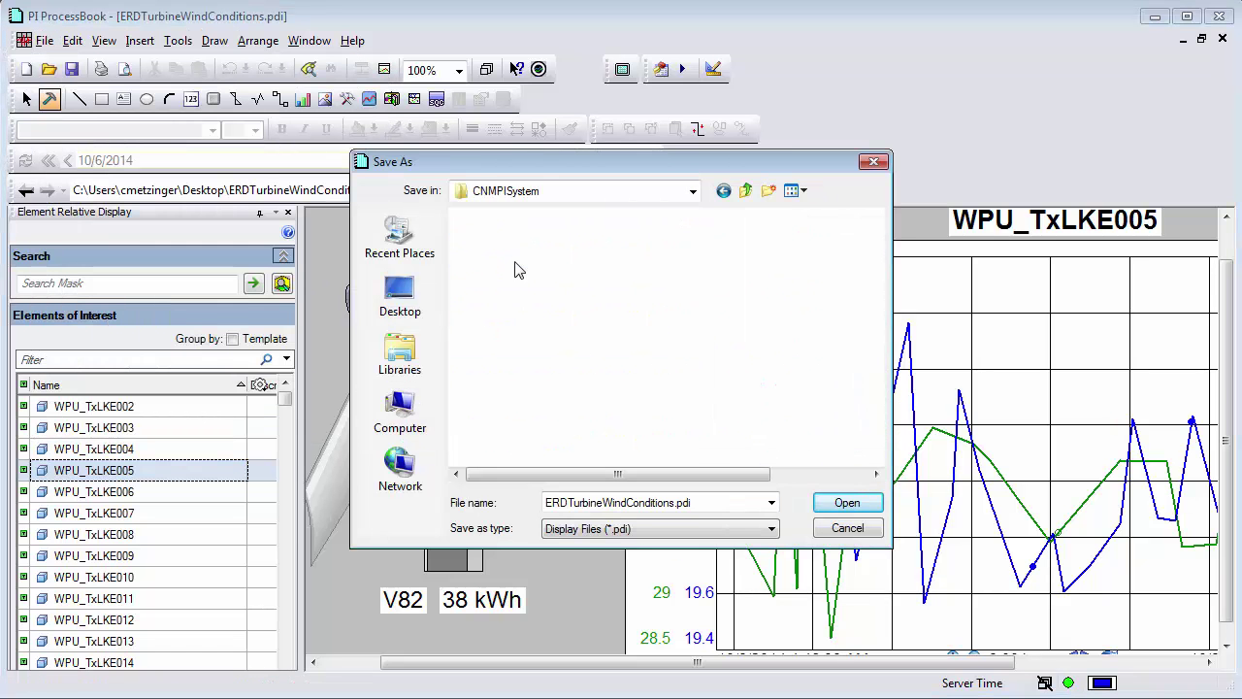
{"action": "double_click", "coordinate": [513, 269]}
{"action": "left_click", "coordinate": [846, 503]}
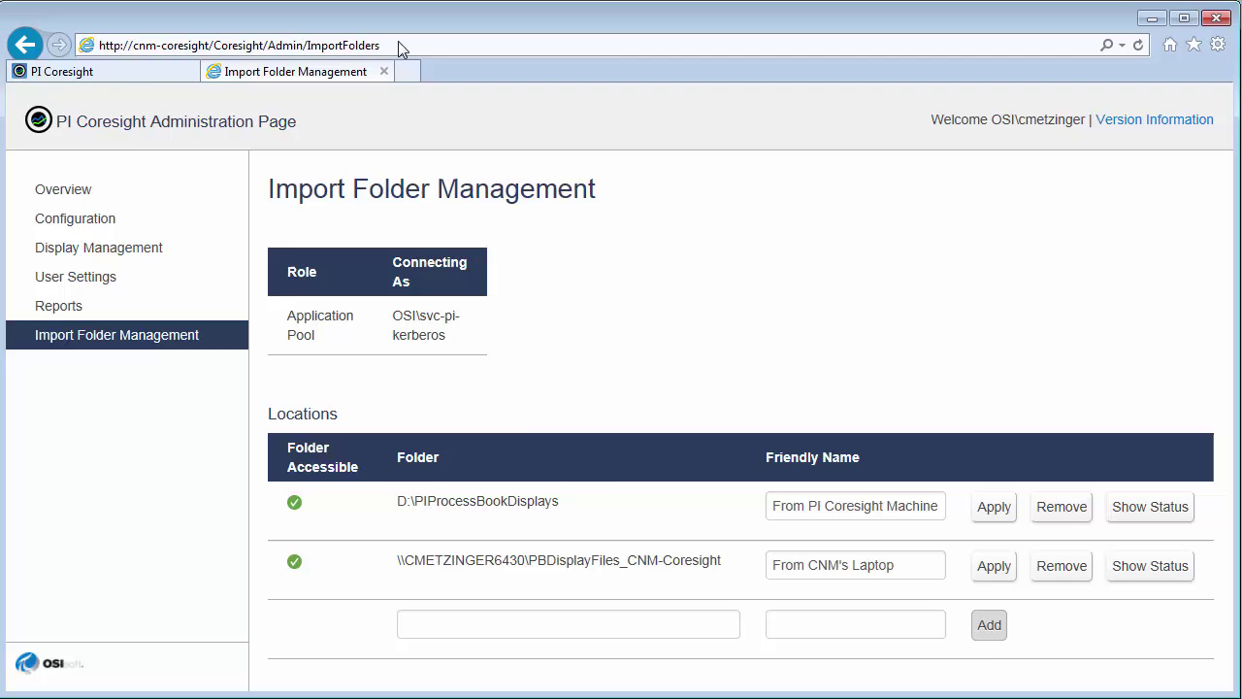
Reload All Displays in the Coresight gallery and scroll to the bottom to find ERDTurbineWindConditions.
{"action": "left_click", "coordinate": [151, 73]}
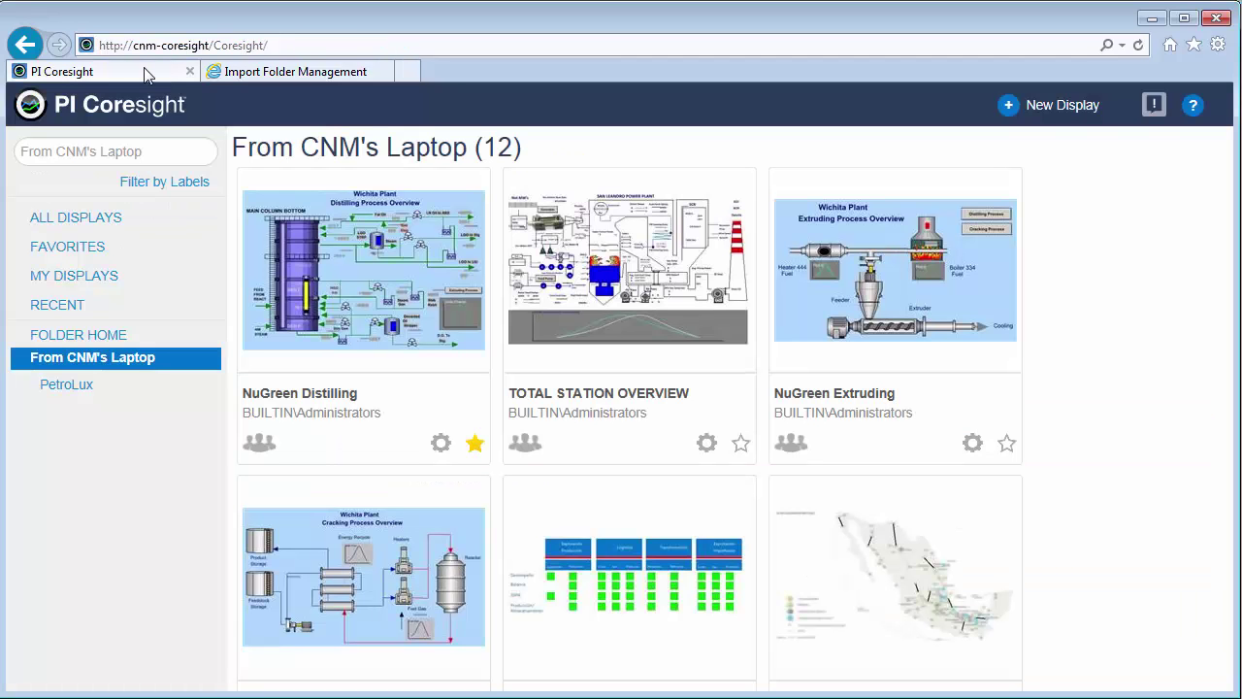
{"action": "left_click", "coordinate": [107, 220]}
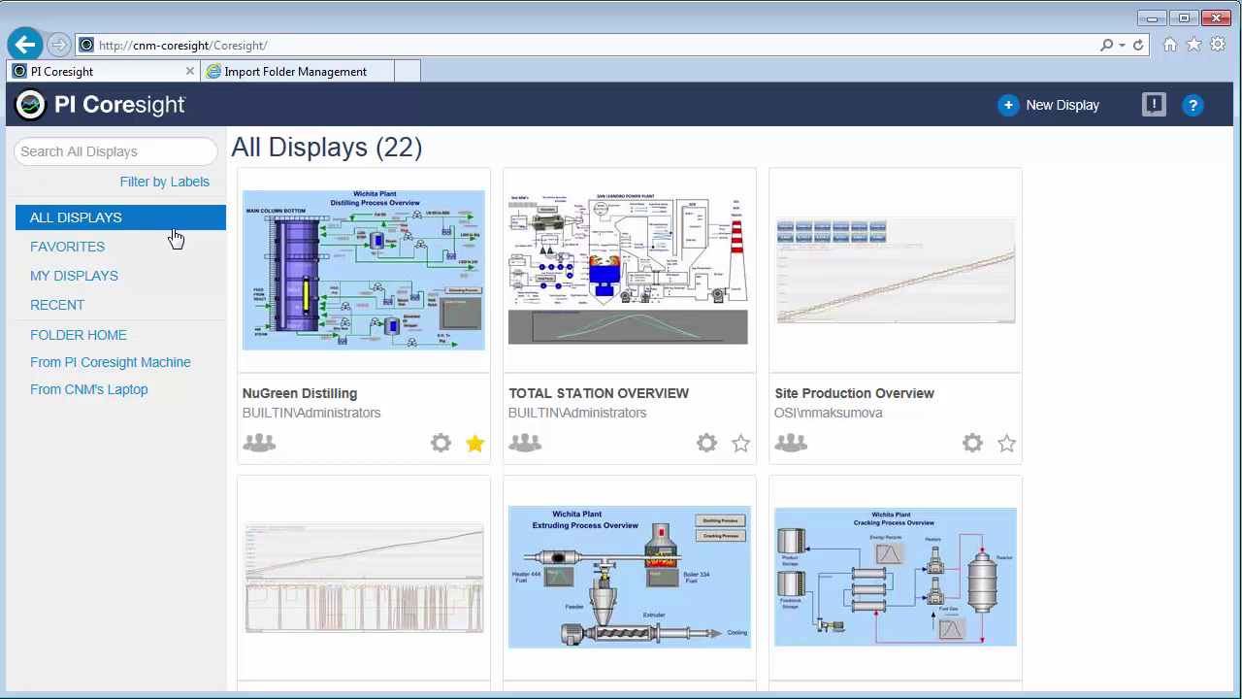
{"action": "left_click", "coordinate": [174, 238]}
{"action": "scroll", "coordinate": [1228, 209], "scroll_direction": "down", "scroll_amount": 1}
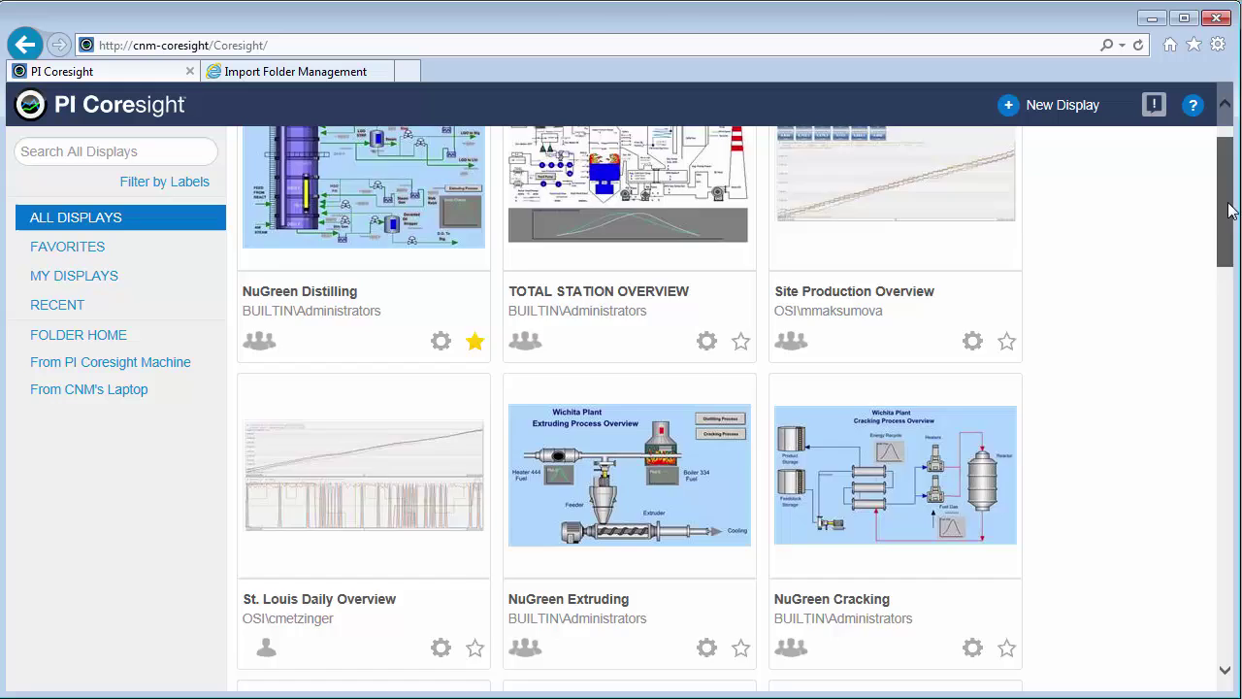
{"action": "left_click_drag", "start_coordinate": [1228, 209], "coordinate": [1229, 605]}
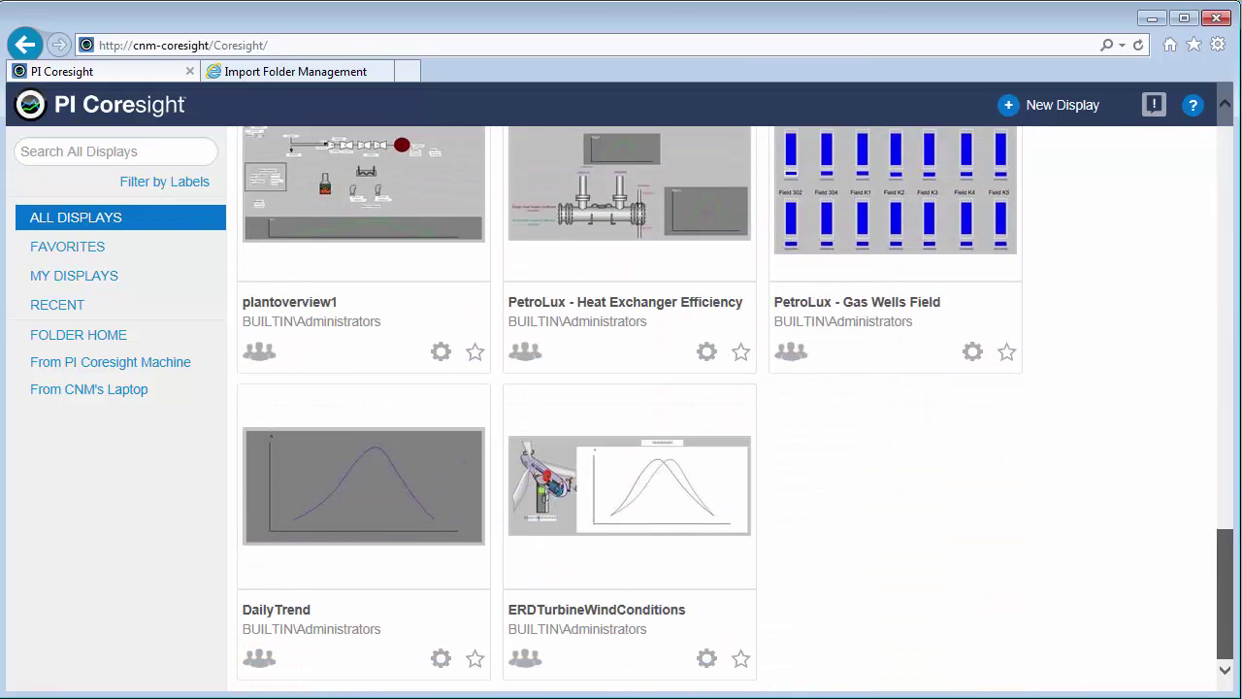
Open the ERDTurbineWindConditions display showing WPU_TxLKE005 WindSpeed and WindDir.
{"action": "left_click", "coordinate": [624, 503]}
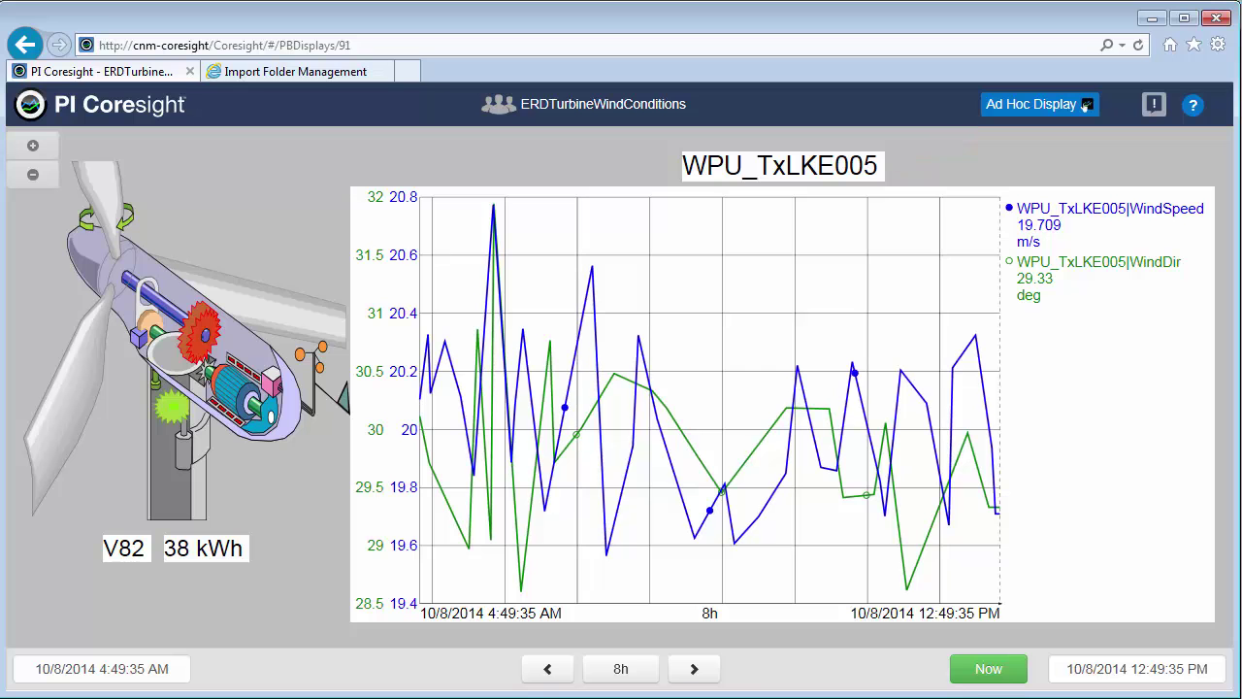
Inspect the display's web address, selecting its CurrentElement parameter, and reload it unchanged.
{"action": "left_click", "coordinate": [371, 44]}
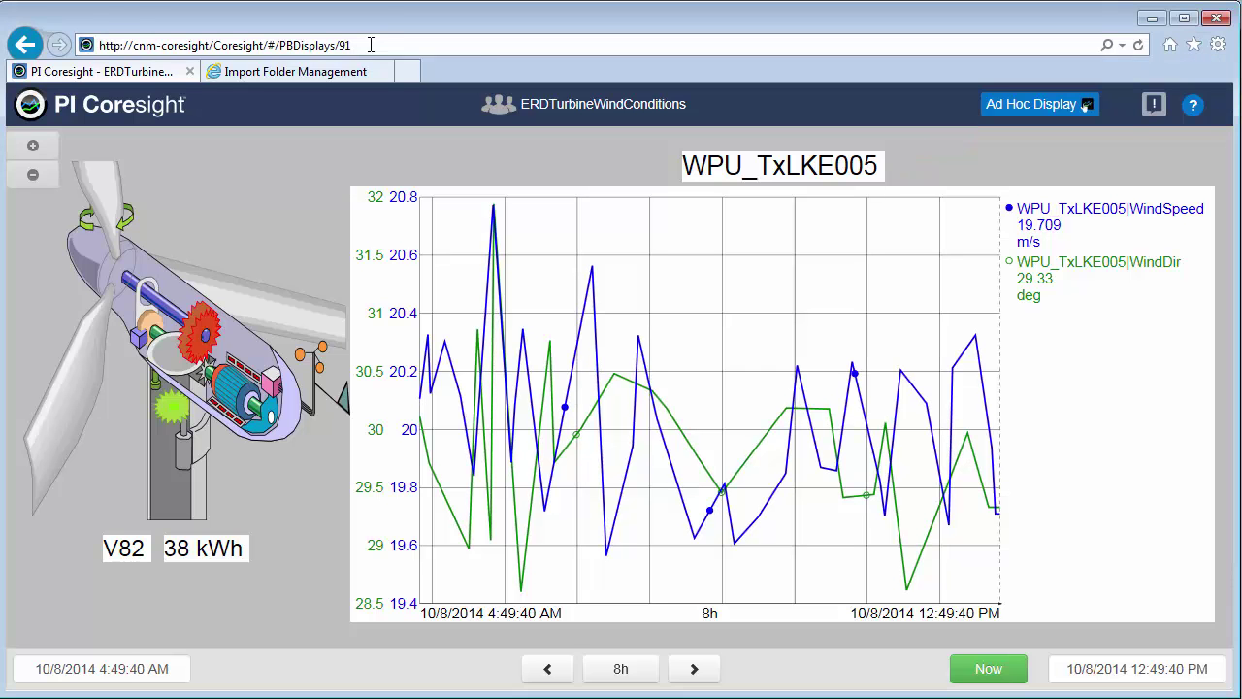
{"action": "type", "text": "?CurrentElement=\\\\CNM-AF\\WindFarm\\TxLake\\WPU_TxLKE005"}
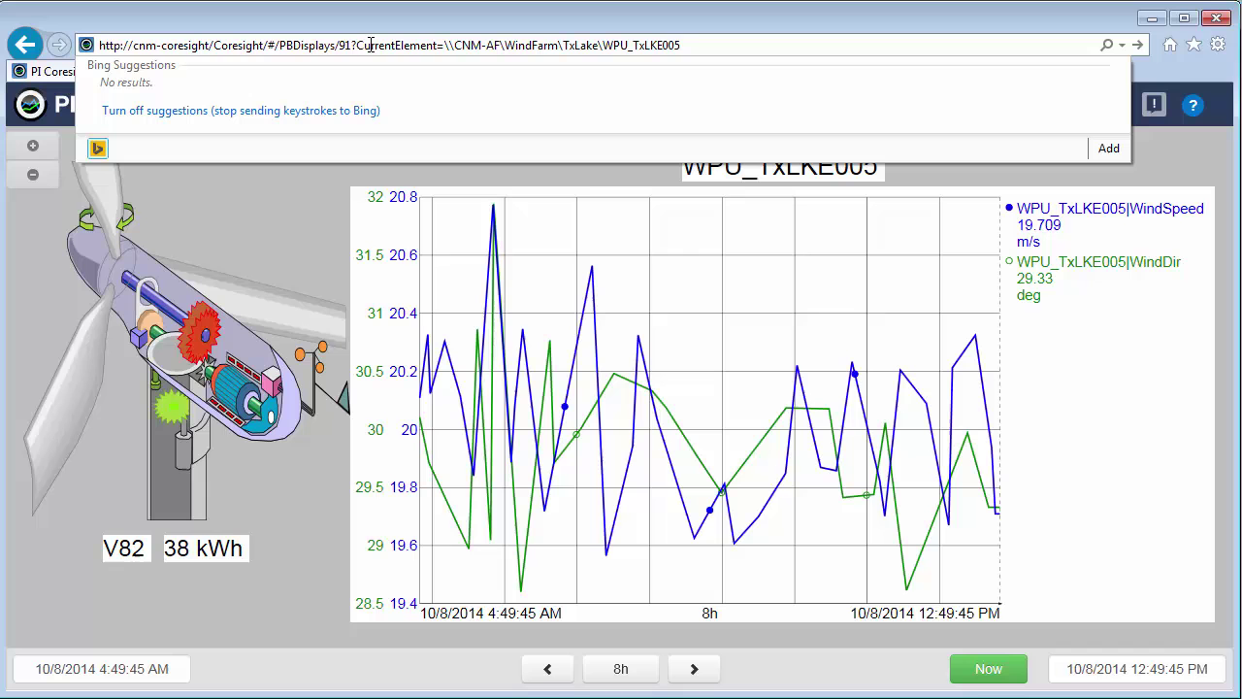
{"action": "left_click", "coordinate": [352, 44]}
{"action": "left_click_drag", "start_coordinate": [352, 44], "coordinate": [444, 41]}
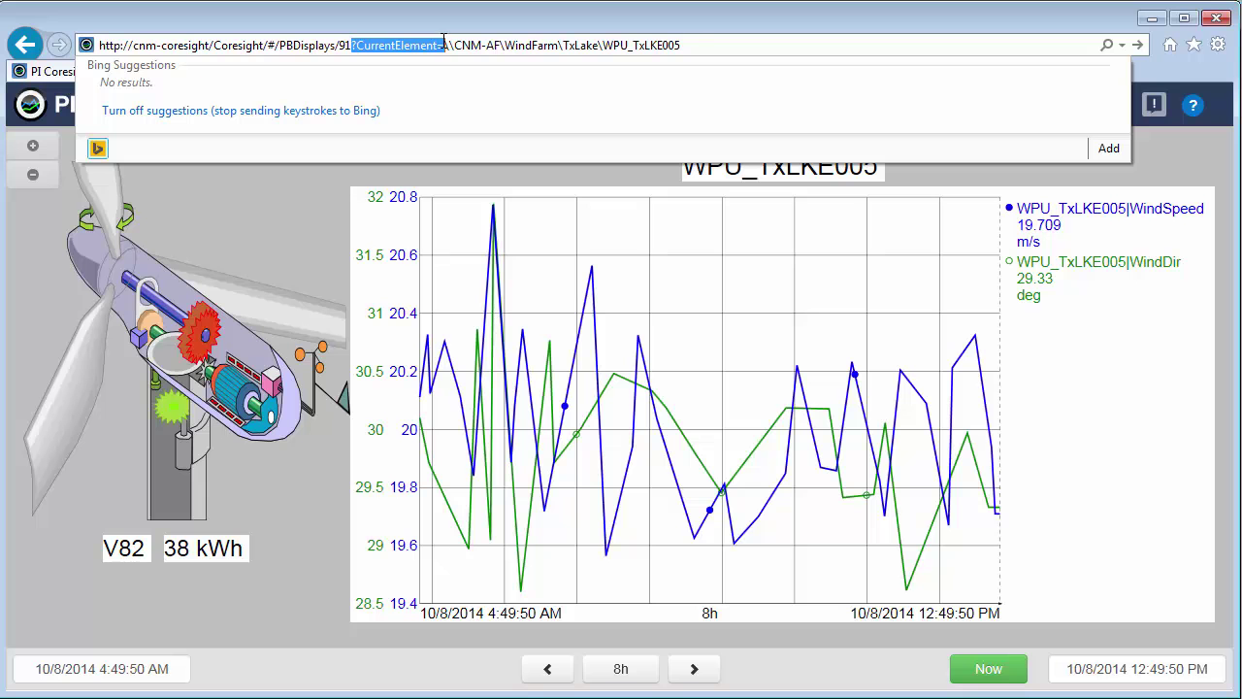
{"action": "left_click", "coordinate": [698, 47]}
{"action": "key", "text": "Return"}
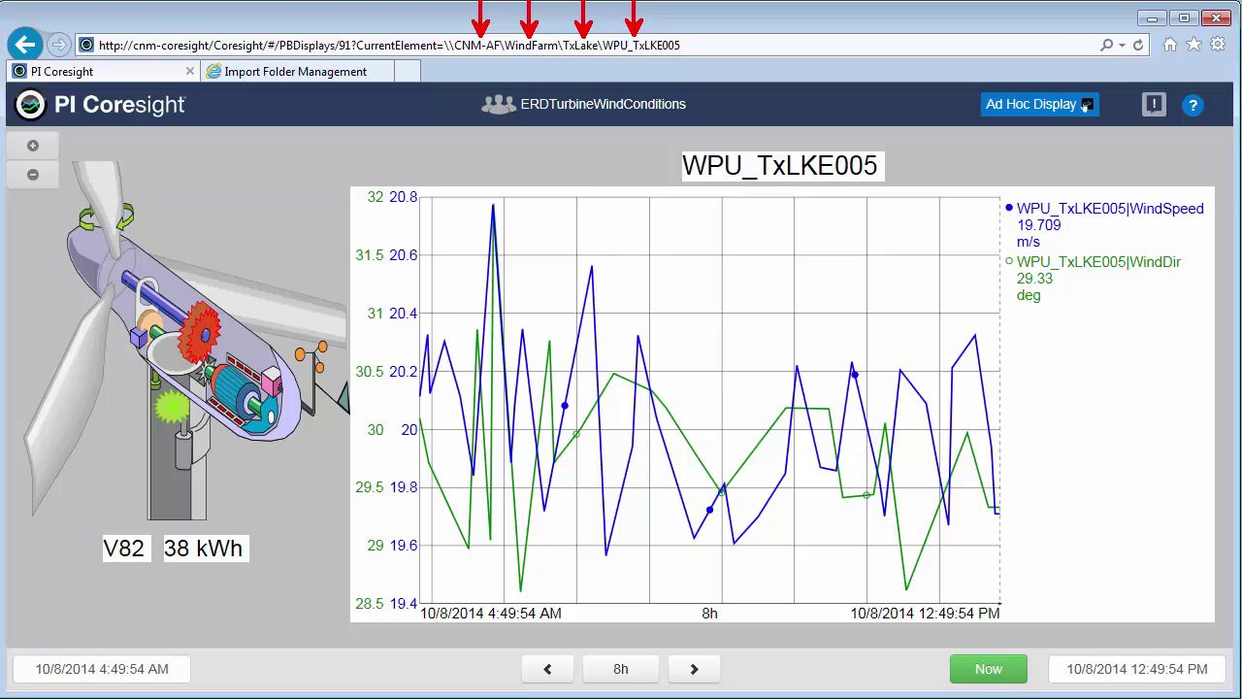
Edit the address's turbine from WPU_TxLKE005 to WPU_TxLKE008 and load it.
{"action": "left_click", "coordinate": [688, 51]}
{"action": "left_click", "coordinate": [690, 46]}
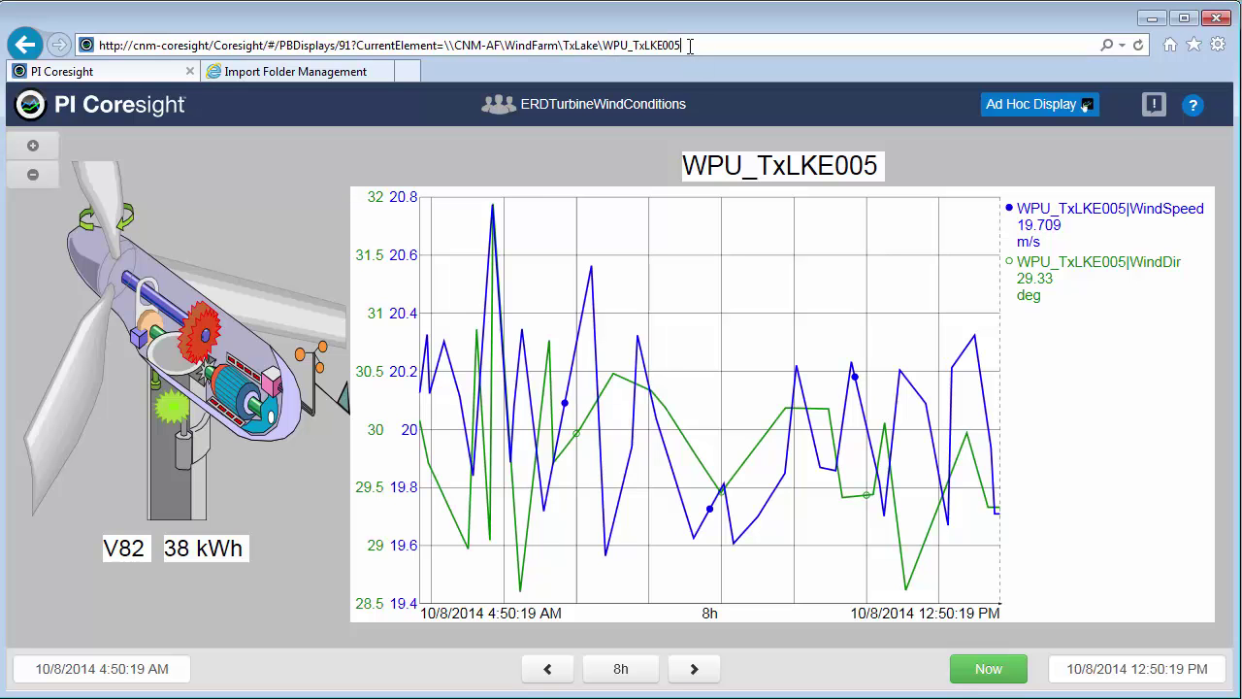
{"action": "key", "text": "BackSpace"}
{"action": "type", "text": "8"}
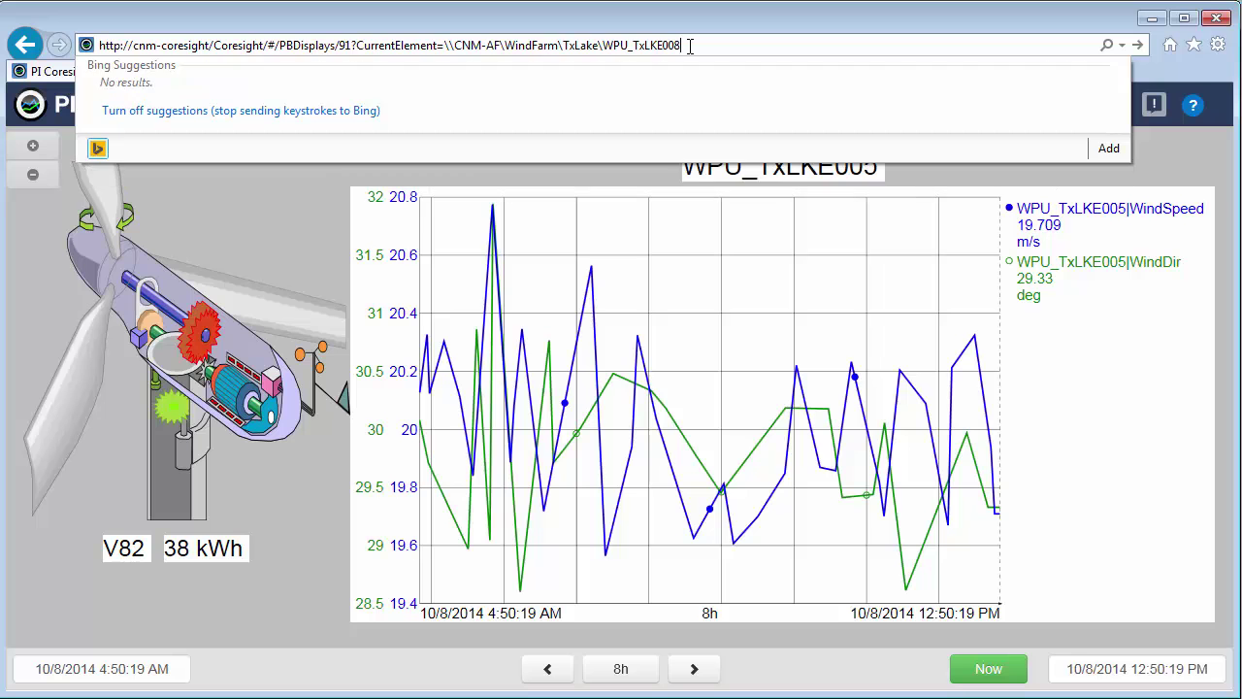
{"action": "key", "text": "Return"}
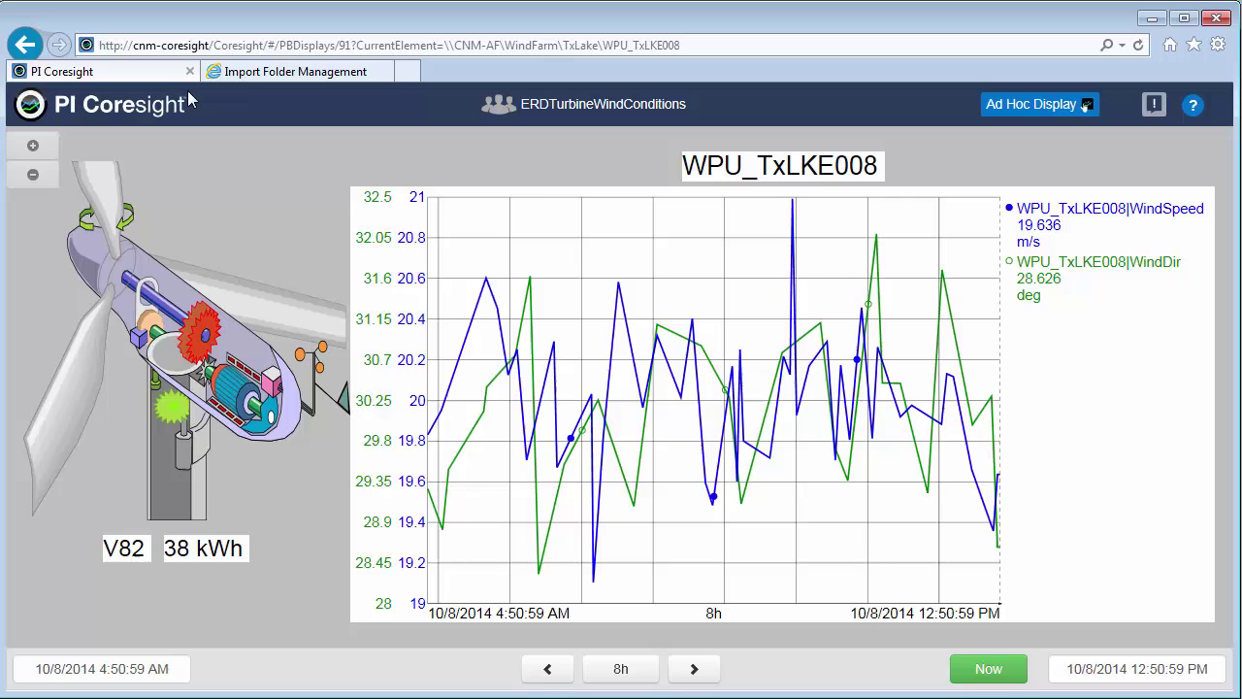
Back on the home page, star ERDTurbineWindConditions as a favorite.
{"action": "left_click", "coordinate": [129, 109]}
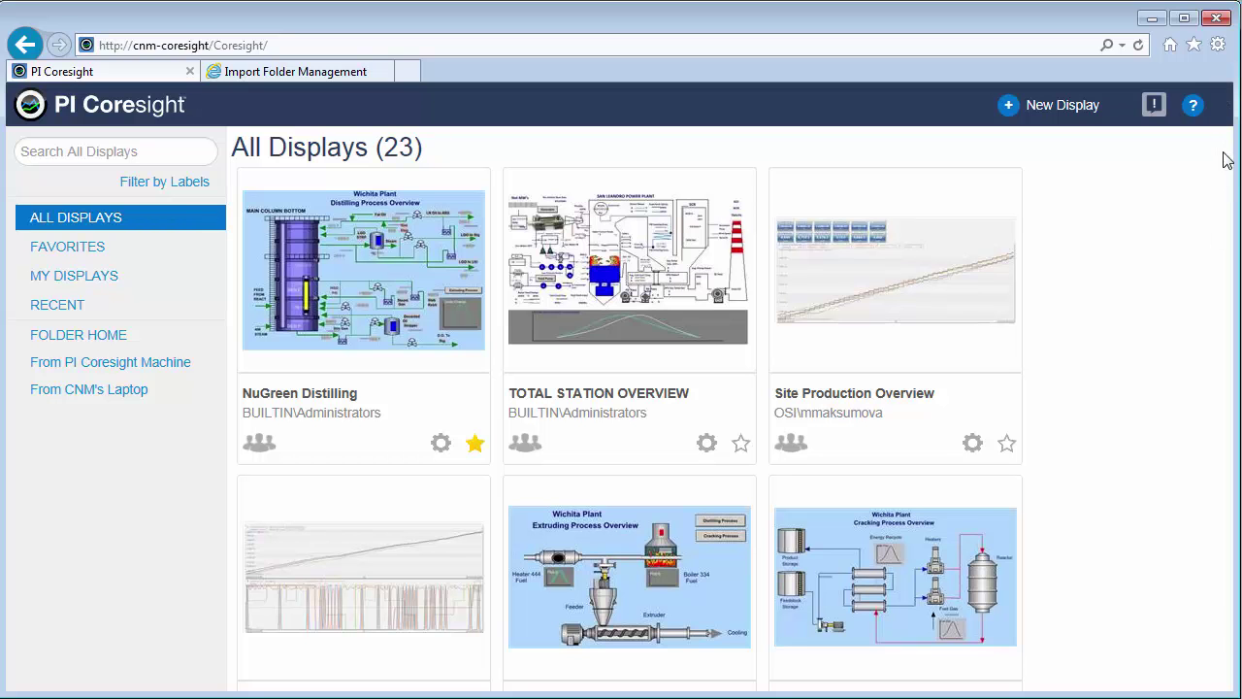
{"action": "mouse_move", "coordinate": [1227, 180]}
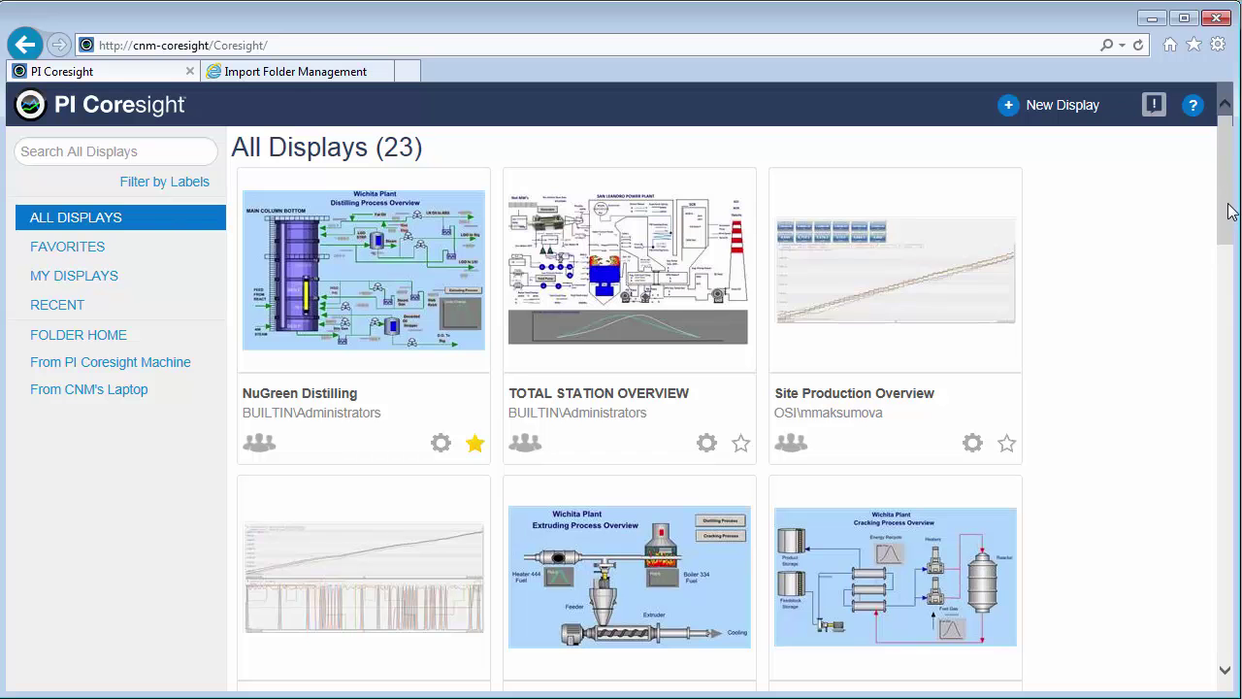
{"action": "left_click_drag", "start_coordinate": [1228, 211], "coordinate": [1235, 630]}
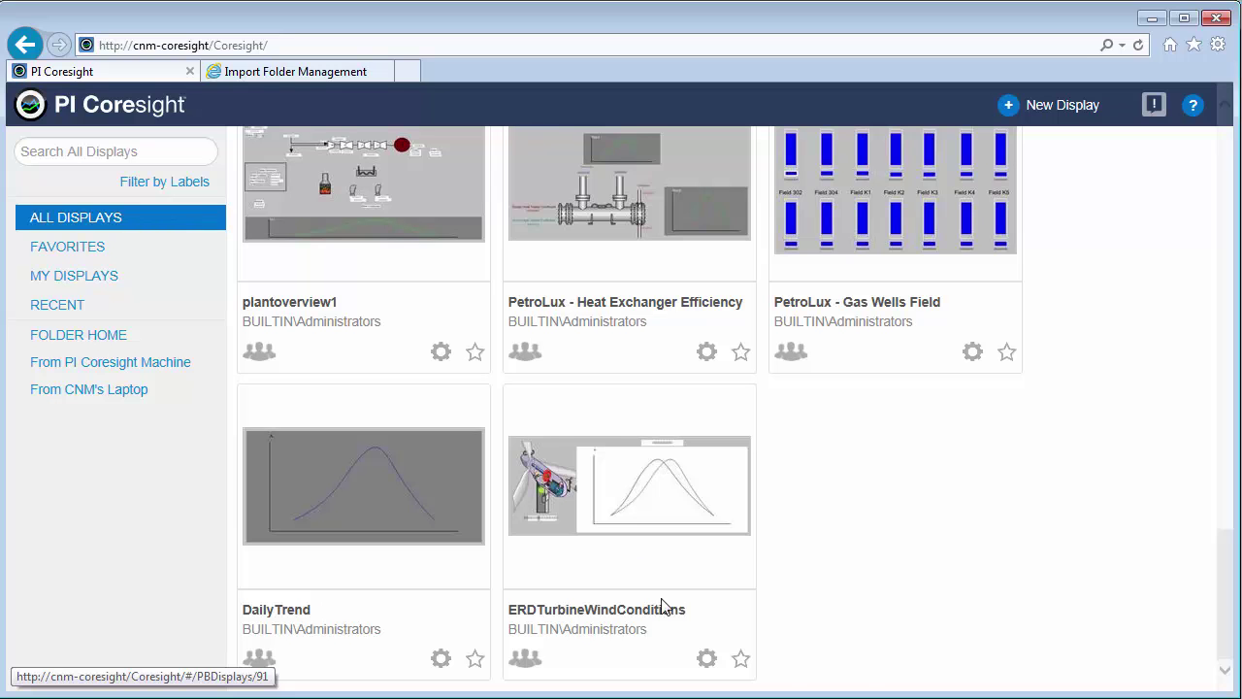
{"action": "left_click", "coordinate": [740, 660]}
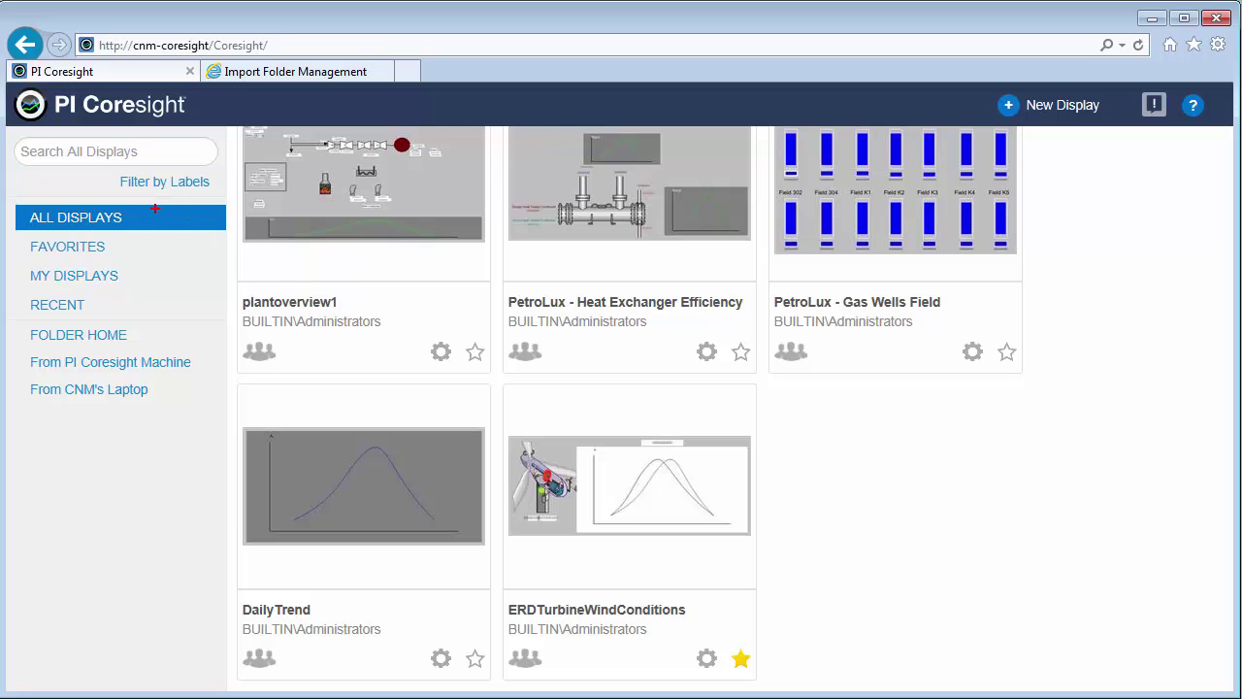
Browse the Favorites, My Displays and Recent lists, ending on All Displays (23).
{"action": "left_click", "coordinate": [77, 249]}
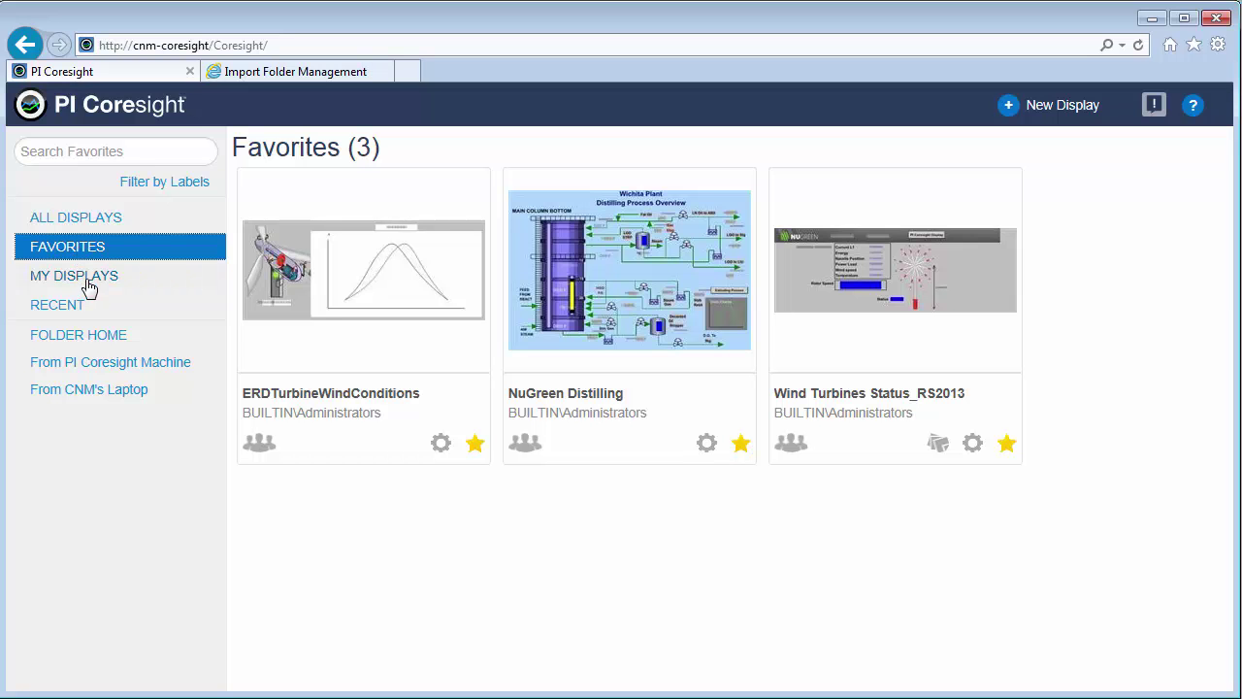
{"action": "left_click", "coordinate": [88, 284]}
{"action": "left_click", "coordinate": [83, 313]}
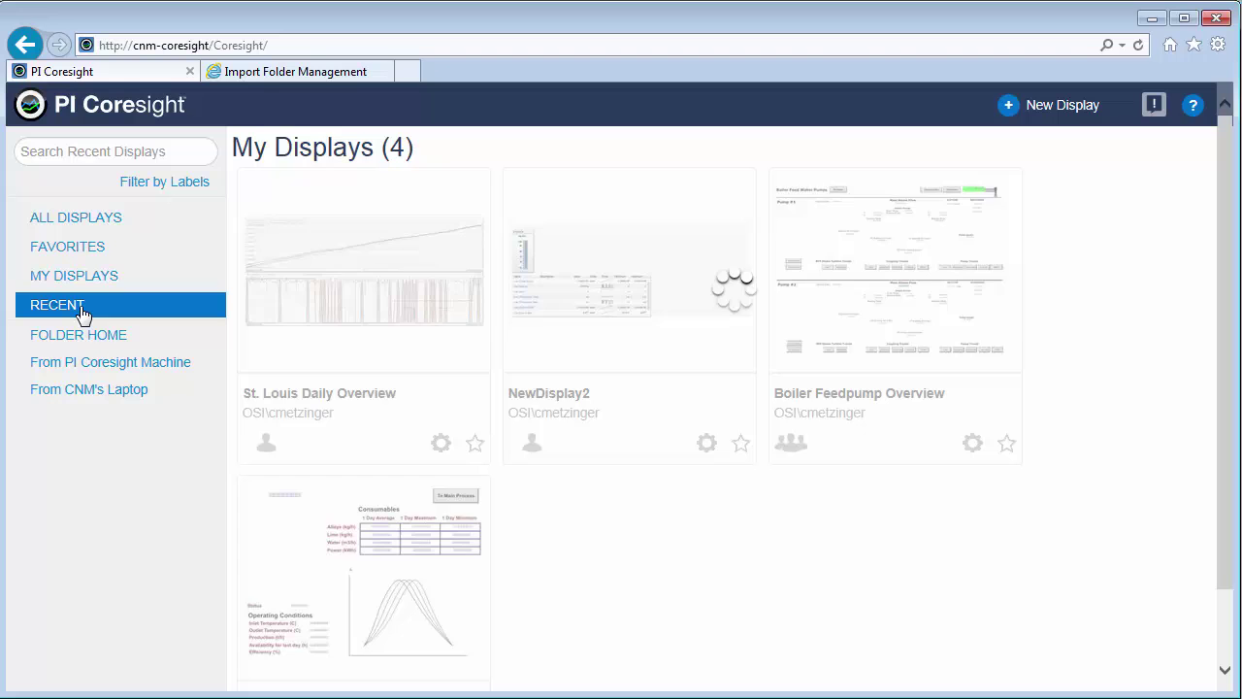
{"action": "left_click", "coordinate": [101, 222]}
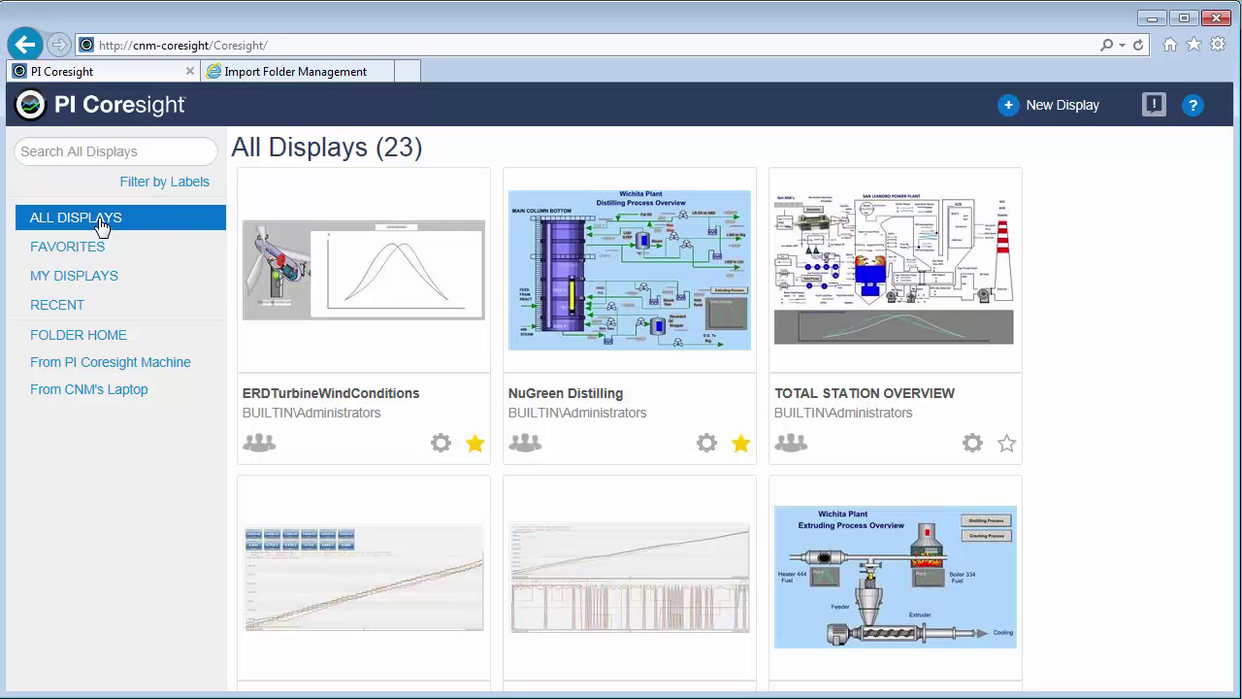
Try an ERD search, clear it, then filter the gallery by the Renewable label.
{"action": "left_click", "coordinate": [97, 149]}
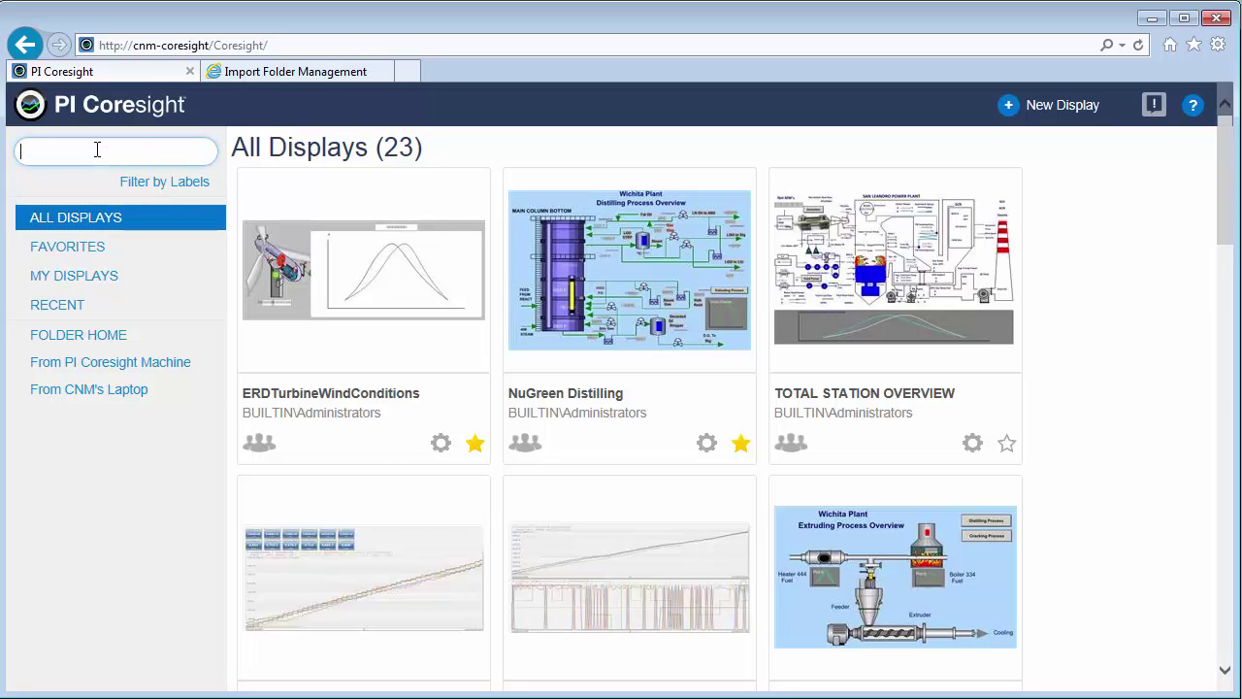
{"action": "type", "text": "ERD"}
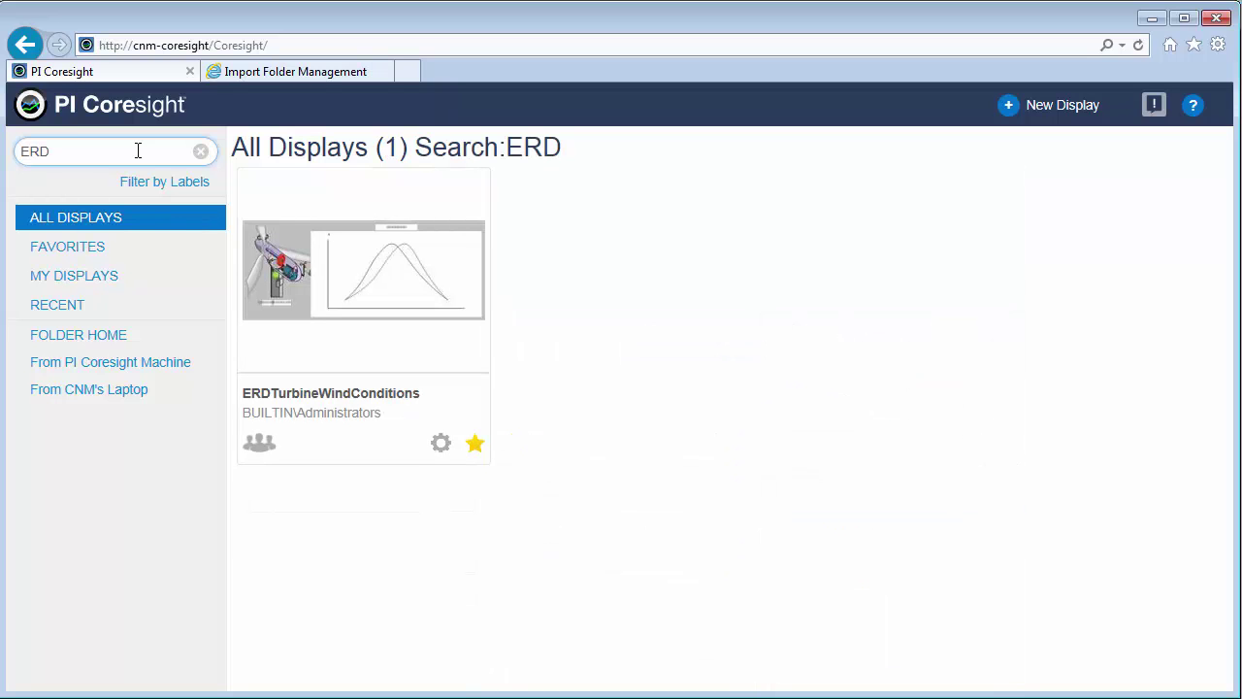
{"action": "left_click", "coordinate": [201, 152]}
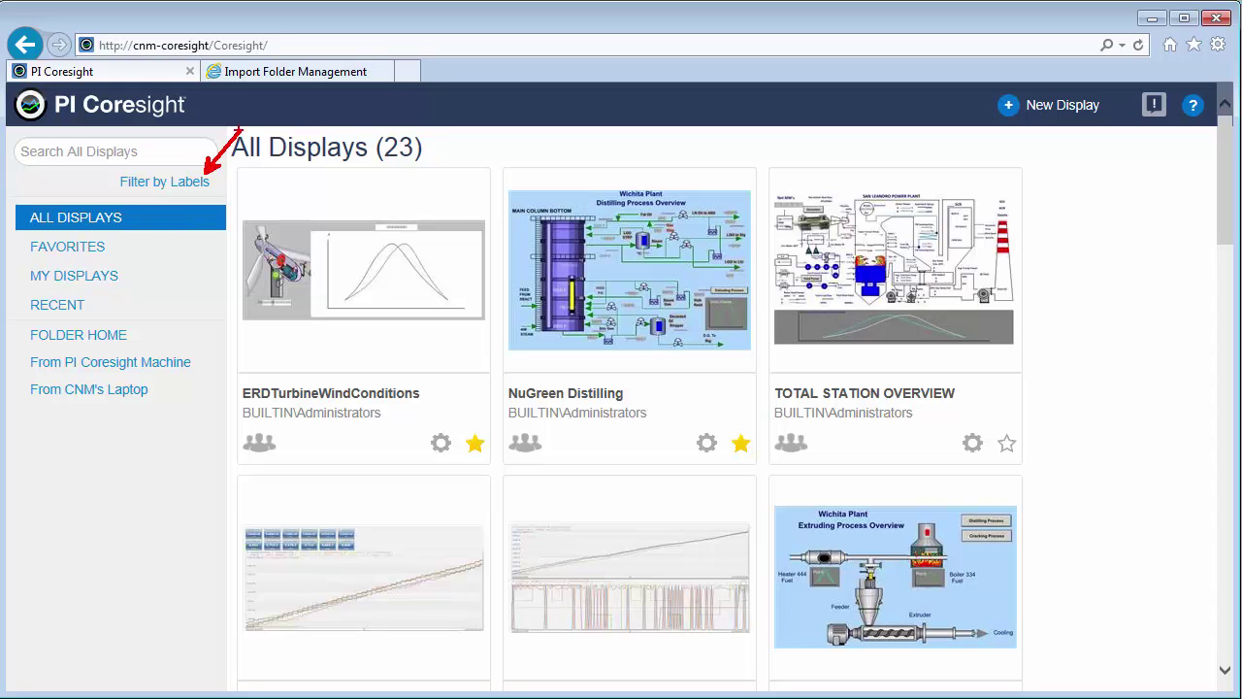
{"action": "left_click", "coordinate": [181, 188]}
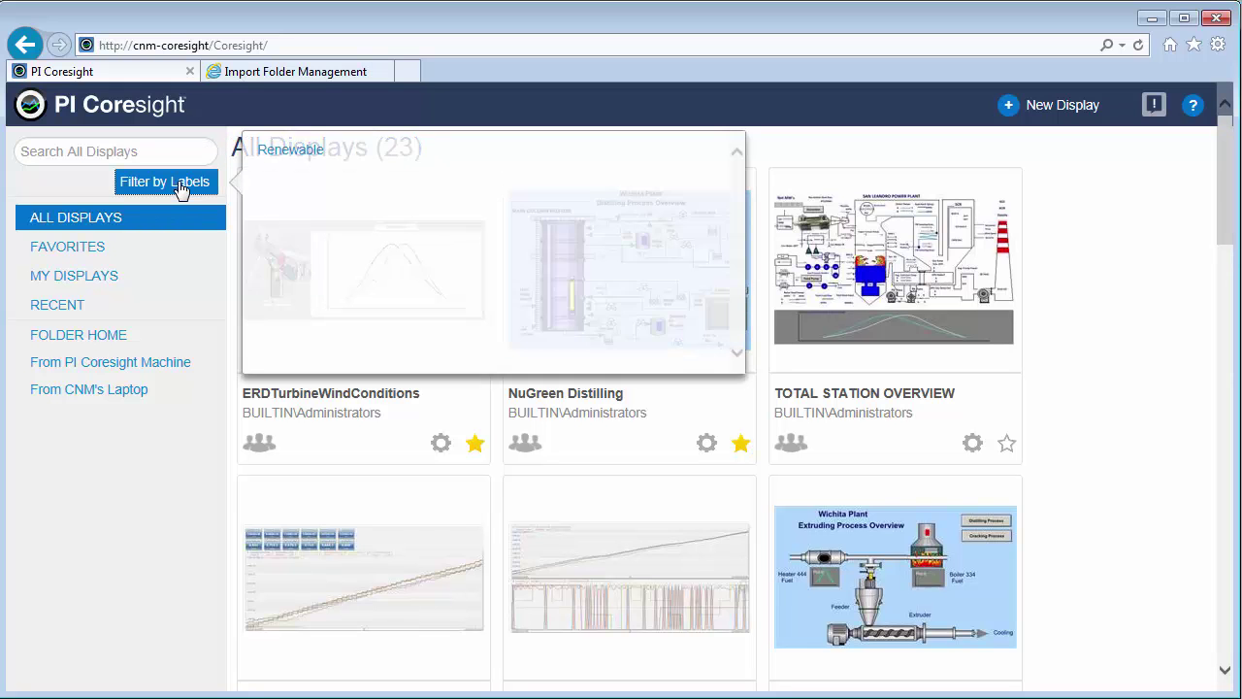
{"action": "left_click", "coordinate": [288, 153]}
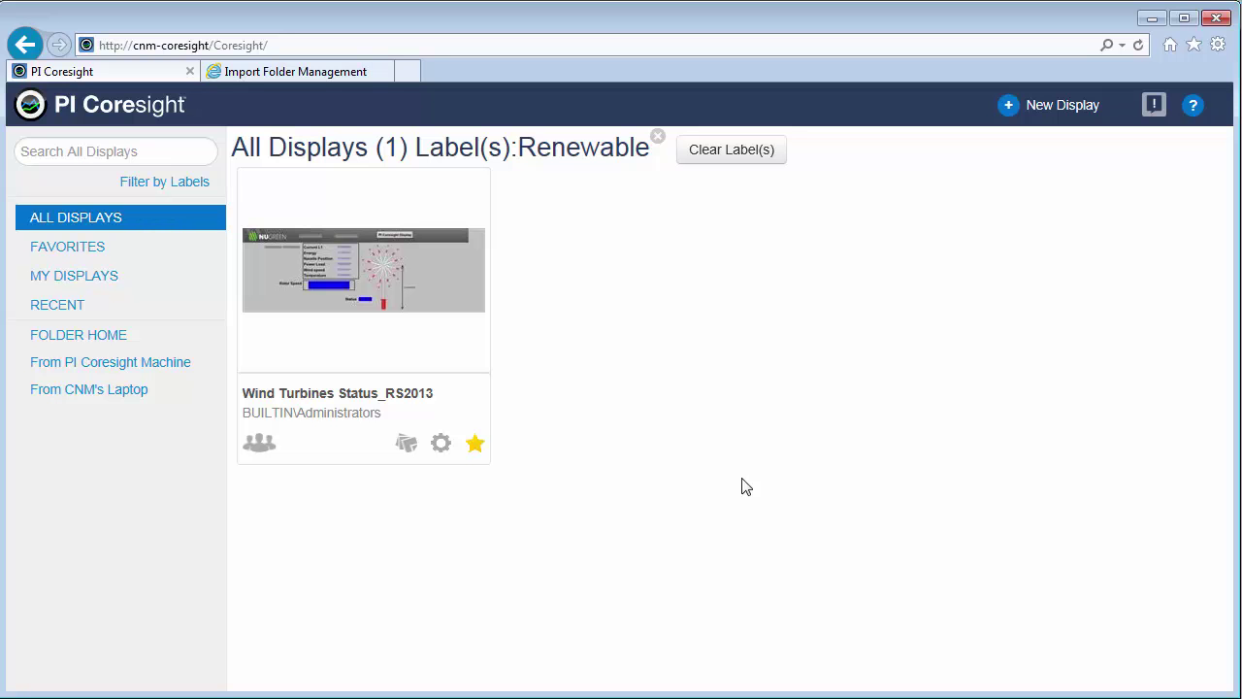
Remove the Renewable label filter and search the displays for ERD.
{"action": "left_click", "coordinate": [658, 136]}
{"action": "left_click", "coordinate": [120, 153]}
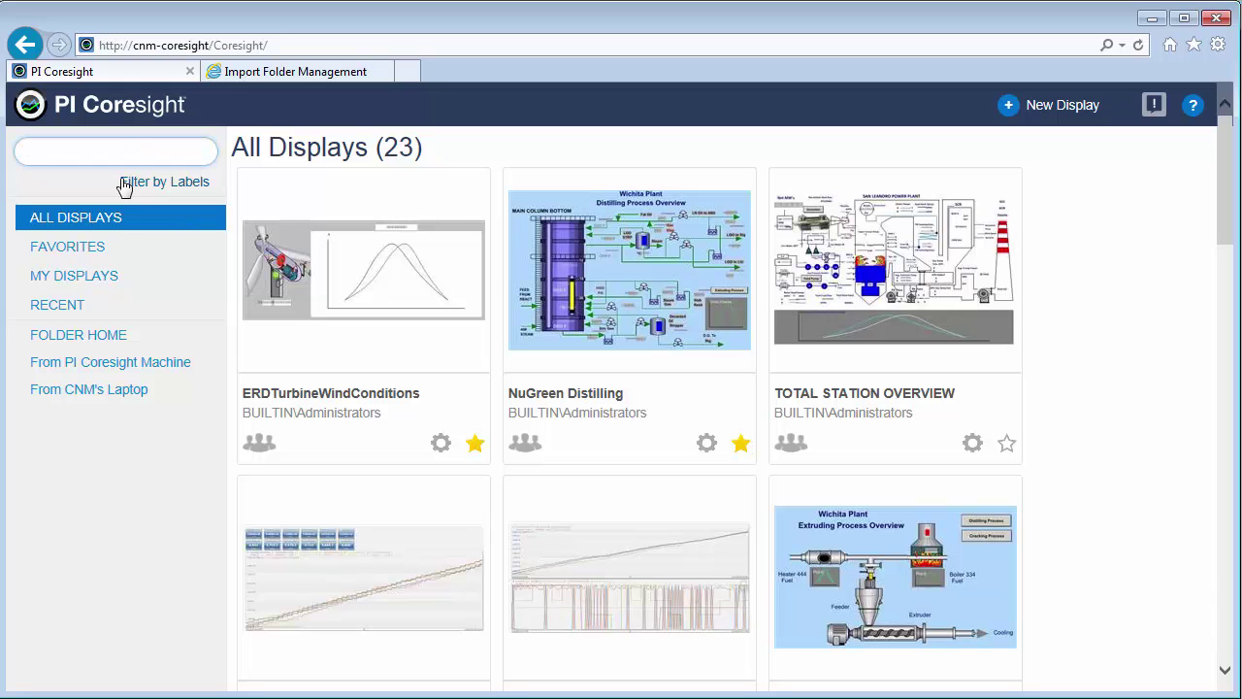
{"action": "type", "text": "ERD"}
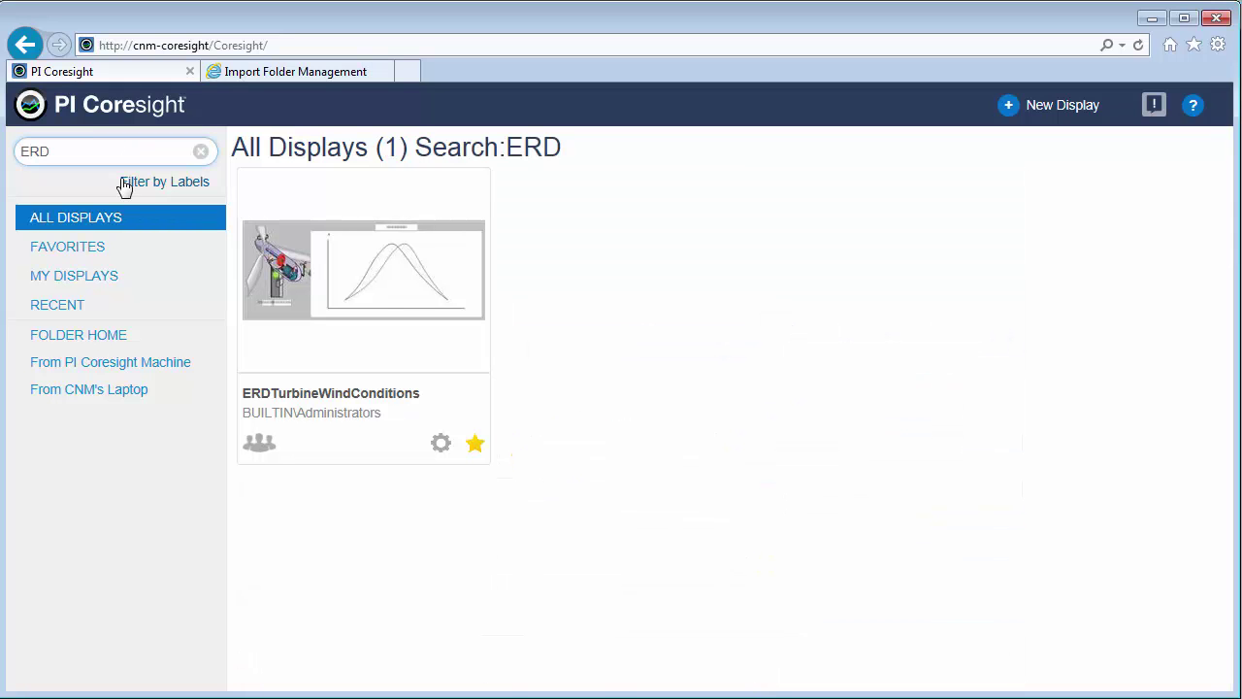
Add the Renewable label in ERDTurbineWindConditions' settings and save.
{"action": "left_click", "coordinate": [440, 449]}
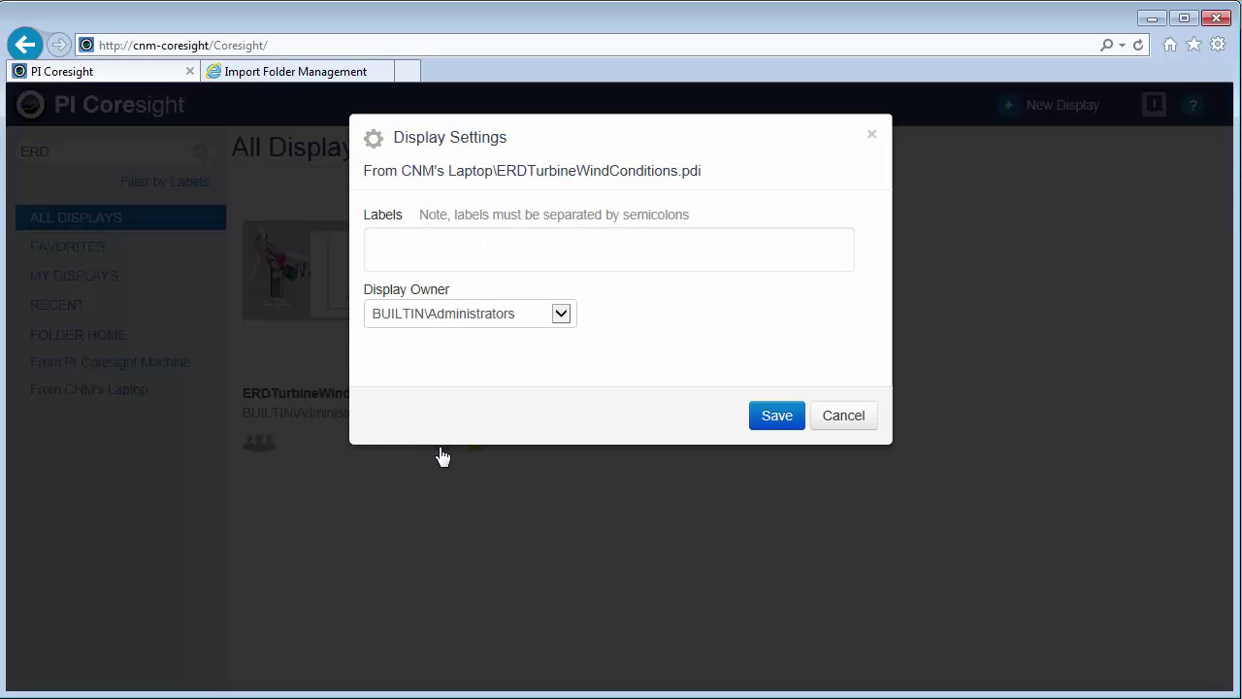
{"action": "left_click", "coordinate": [391, 241]}
{"action": "type", "text": "Re"}
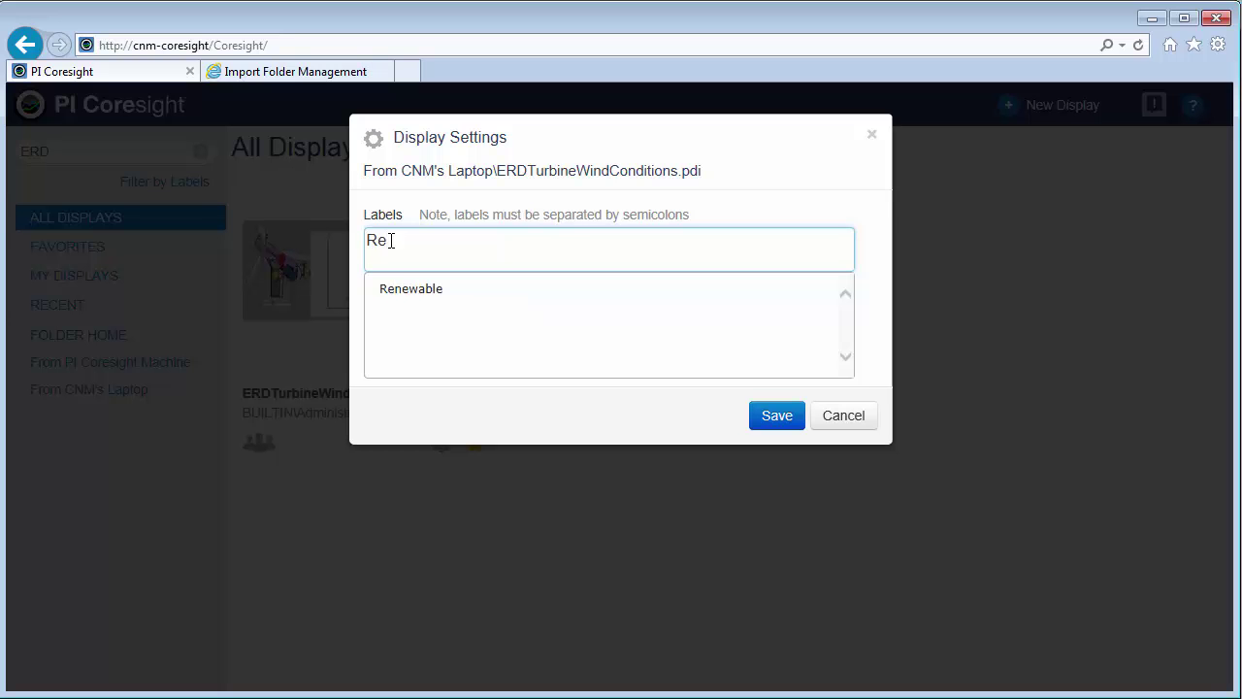
{"action": "left_click", "coordinate": [407, 288]}
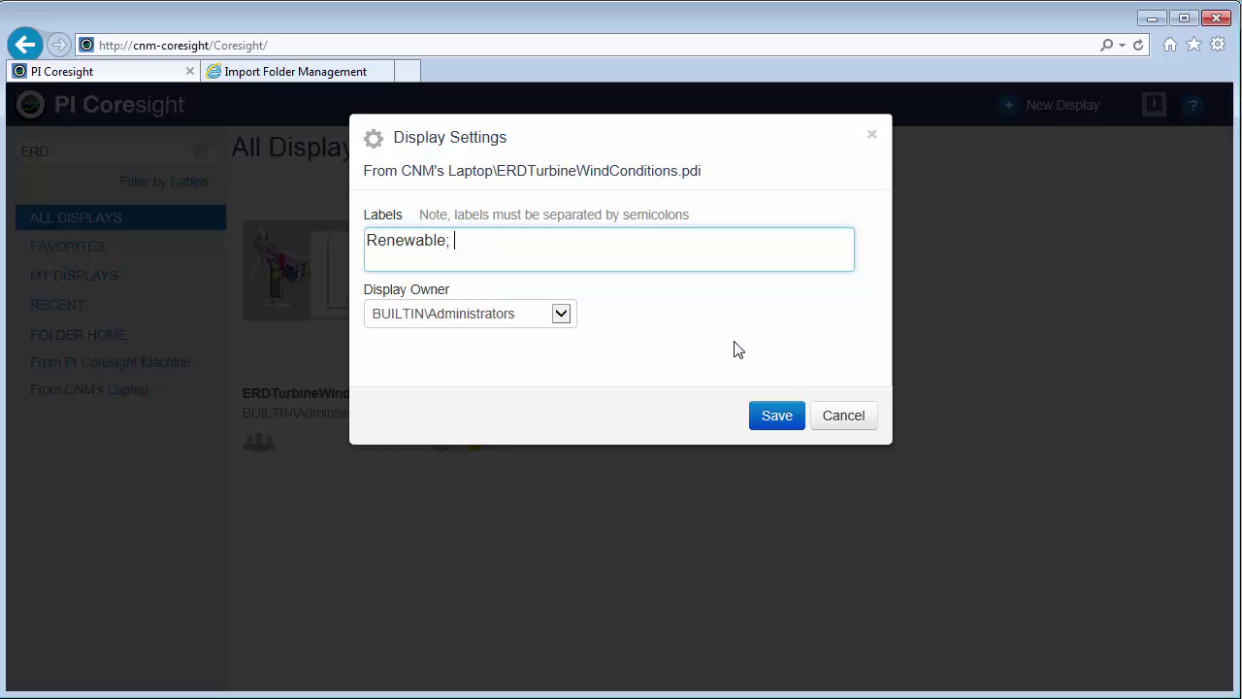
{"action": "left_click", "coordinate": [782, 417]}
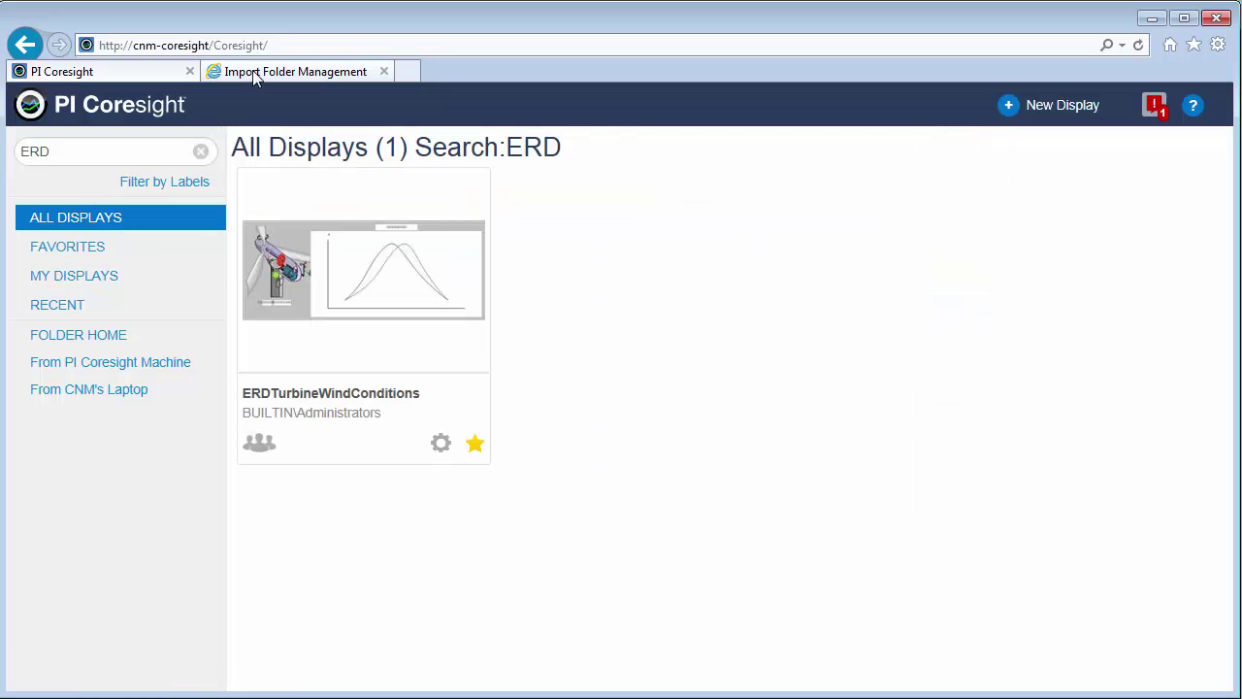
Filter all displays by the Renewable label to check ERDTurbineWindConditions is listed.
{"action": "left_click", "coordinate": [85, 223]}
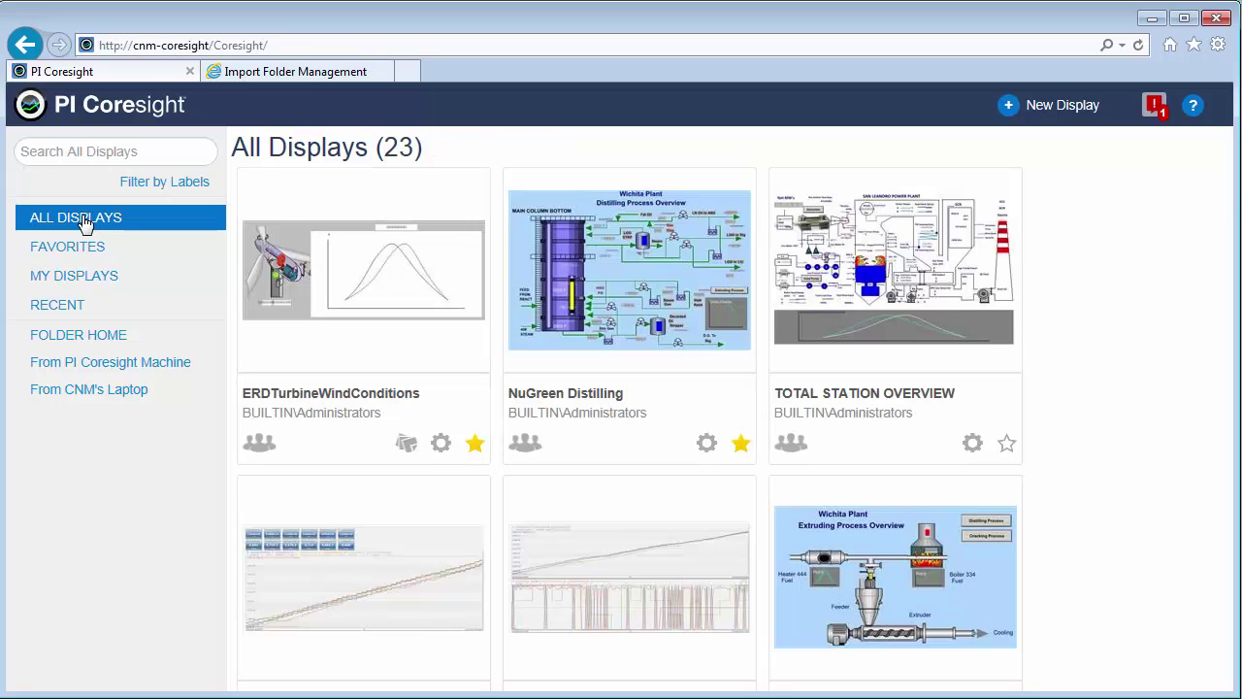
{"action": "left_click", "coordinate": [163, 185]}
{"action": "left_click", "coordinate": [333, 161]}
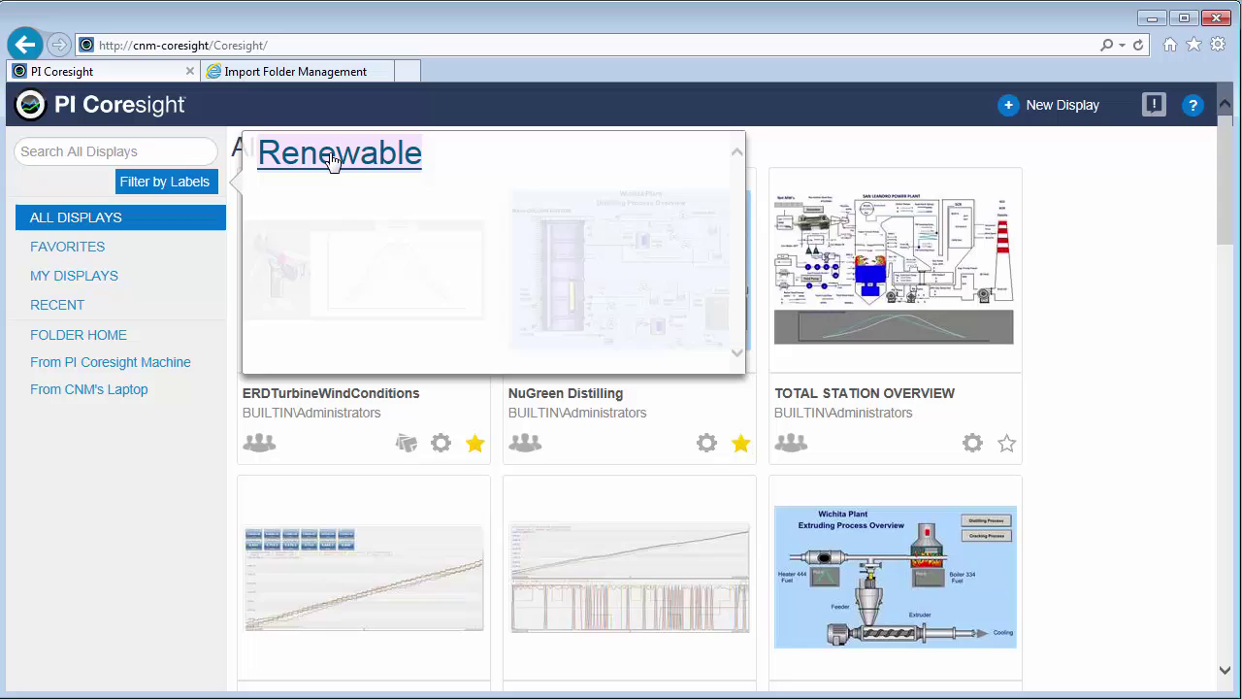
{"action": "left_click", "coordinate": [931, 382]}
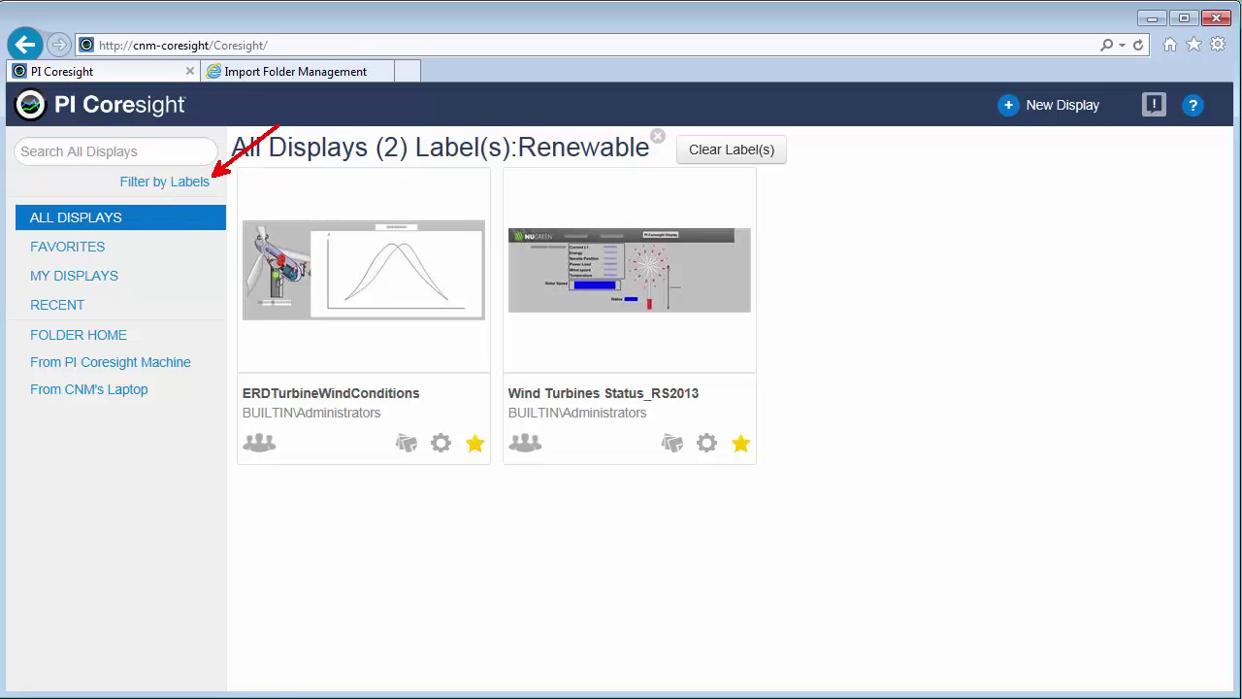
View displays related to ERDTurbineWindConditions, then clear the label filter to list all 23 displays.
{"action": "left_click", "coordinate": [76, 221]}
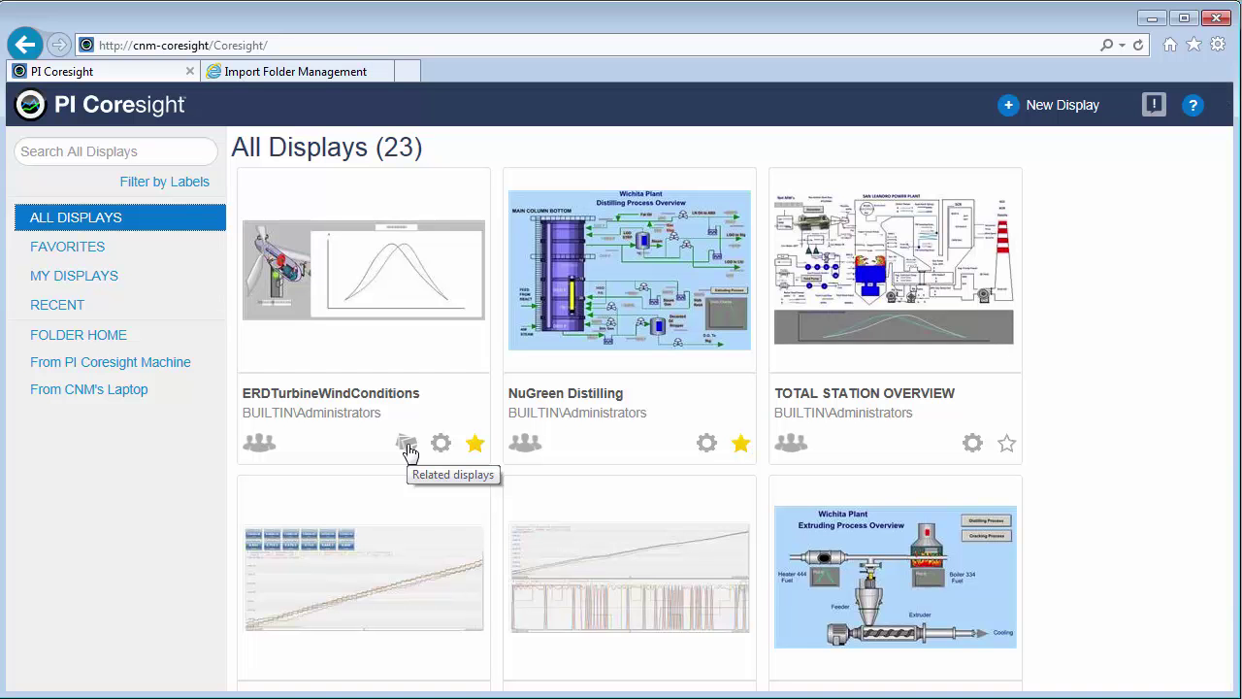
{"action": "left_click", "coordinate": [408, 448]}
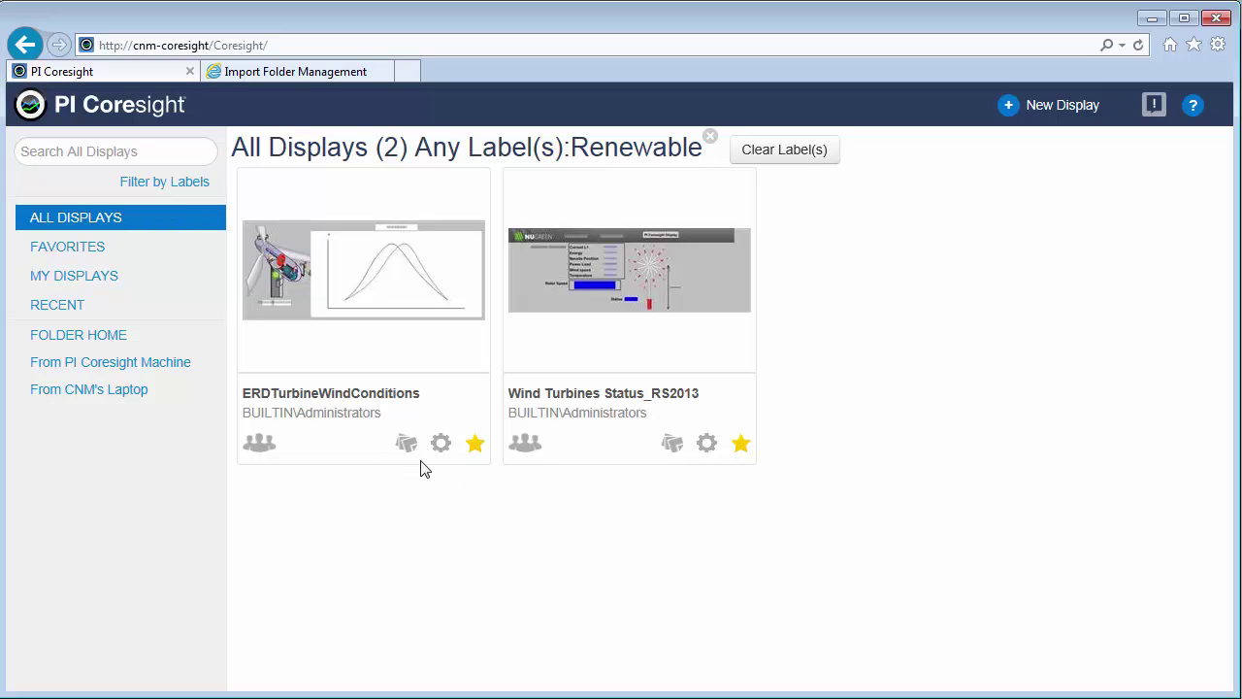
{"action": "left_click", "coordinate": [795, 155]}
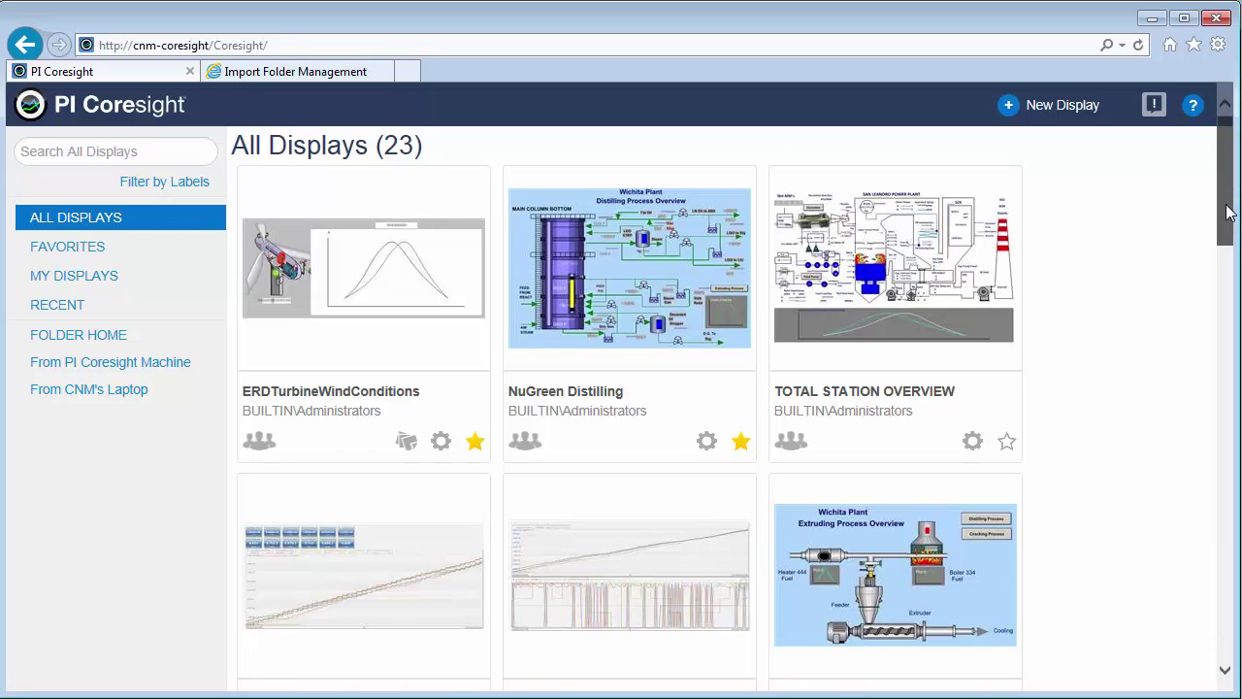
{"action": "left_click_drag", "start_coordinate": [1227, 211], "coordinate": [1228, 252]}
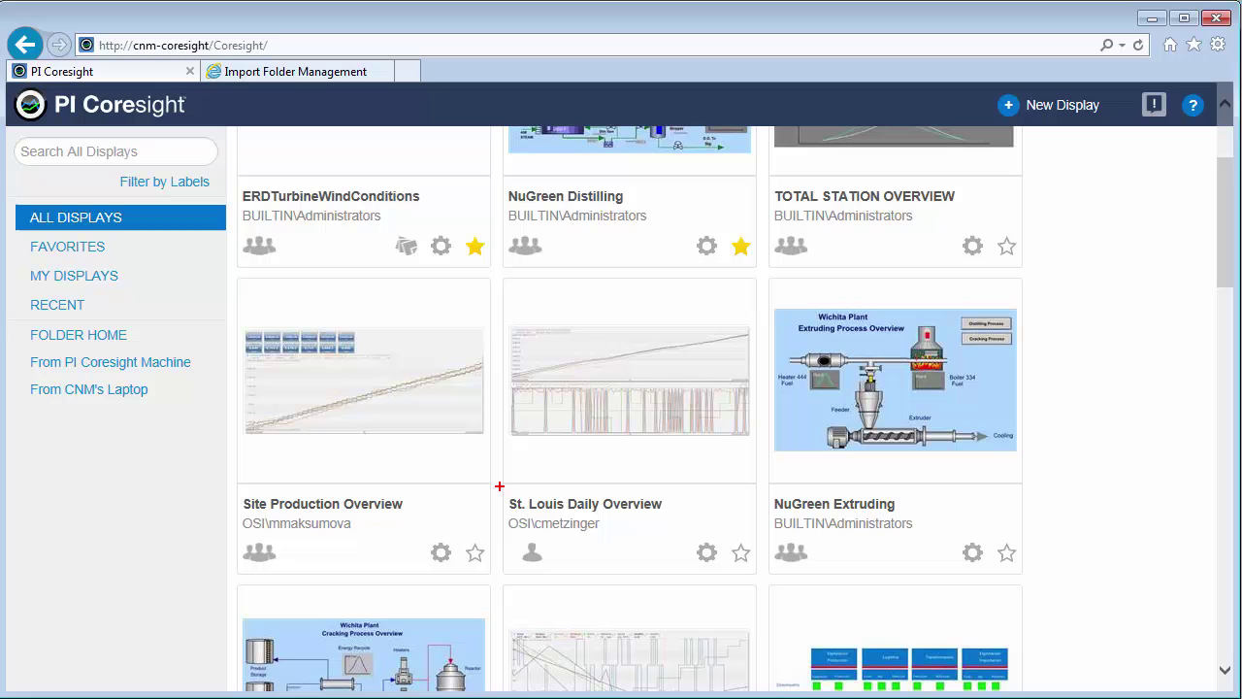
{"action": "left_click_drag", "start_coordinate": [502, 510], "coordinate": [612, 540]}
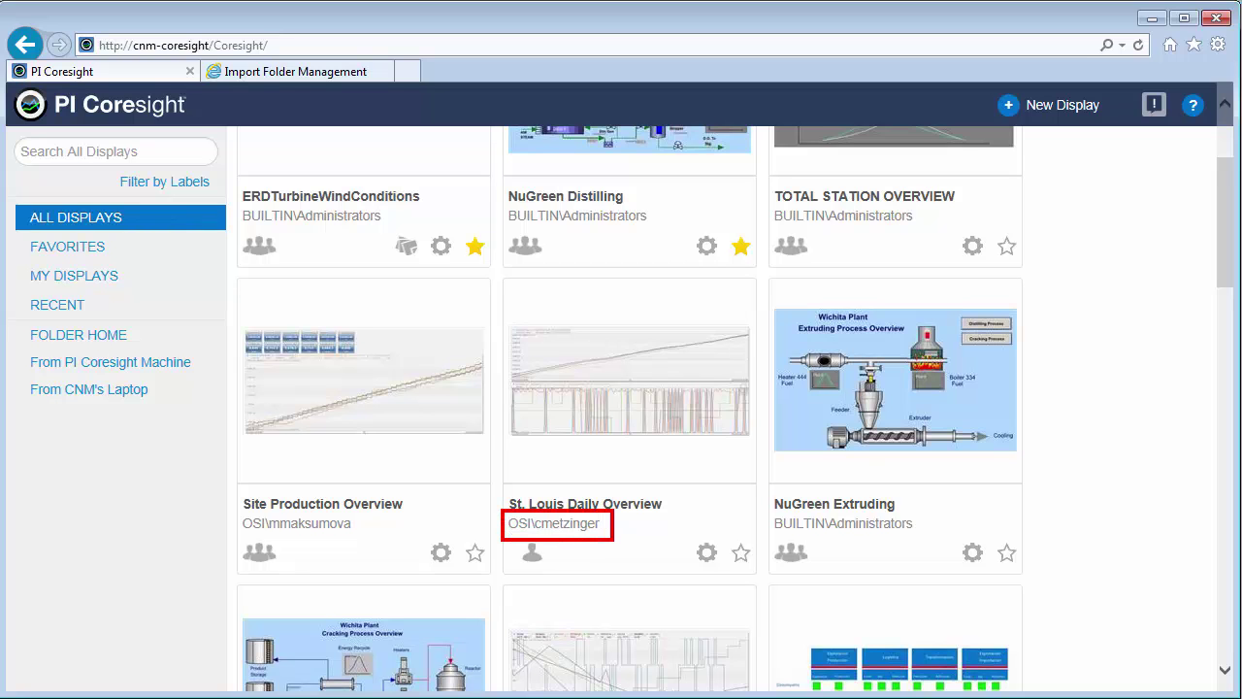
{"action": "left_click_drag", "start_coordinate": [234, 516], "coordinate": [357, 536]}
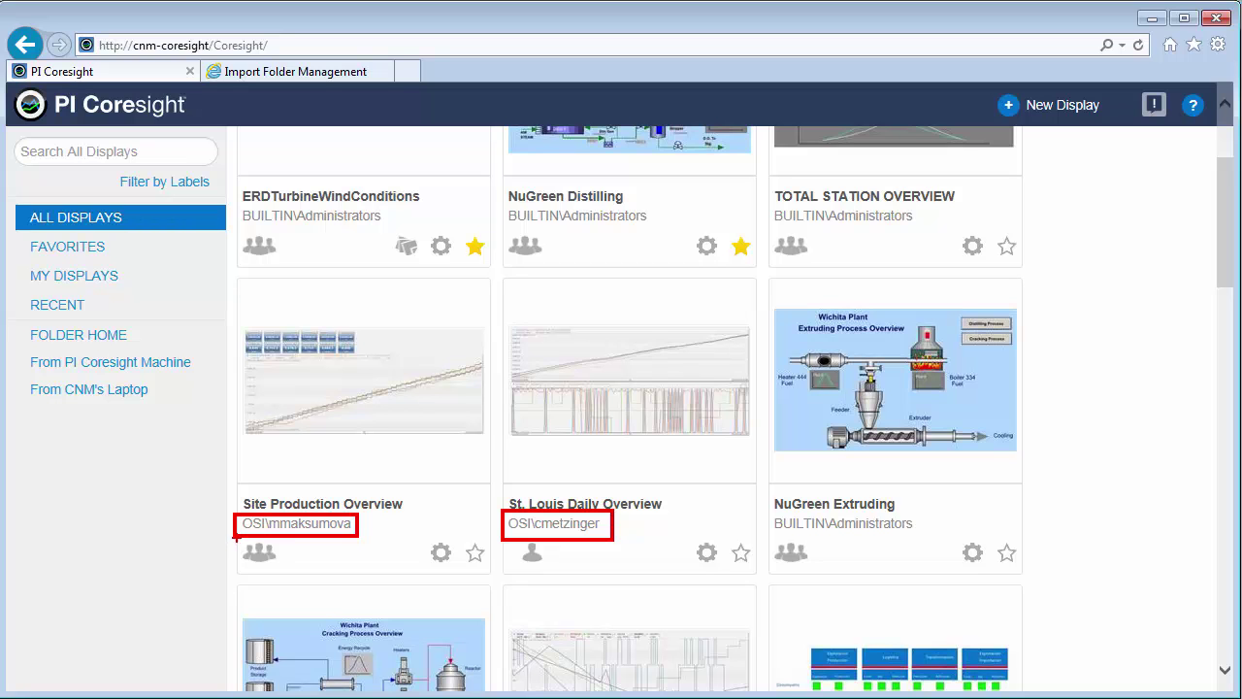
{"action": "left_click_drag", "start_coordinate": [235, 535], "coordinate": [283, 567]}
{"action": "left_click_drag", "start_coordinate": [512, 541], "coordinate": [556, 567]}
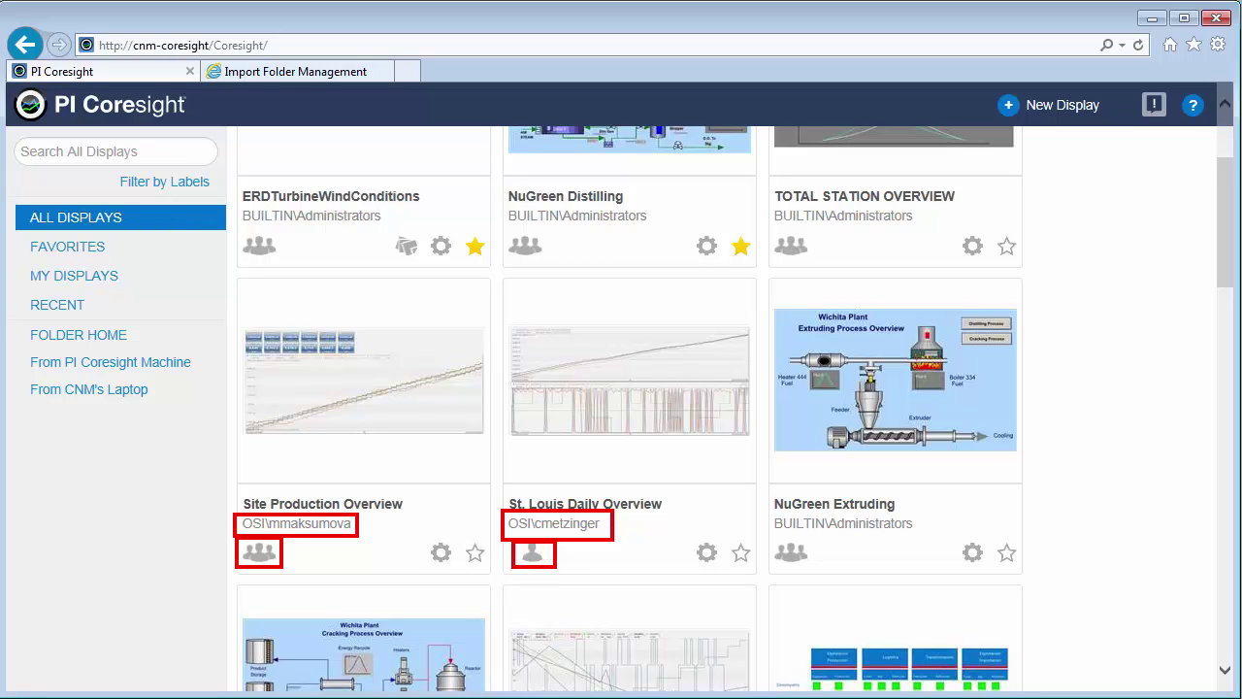
{"action": "key", "text": "Escape"}
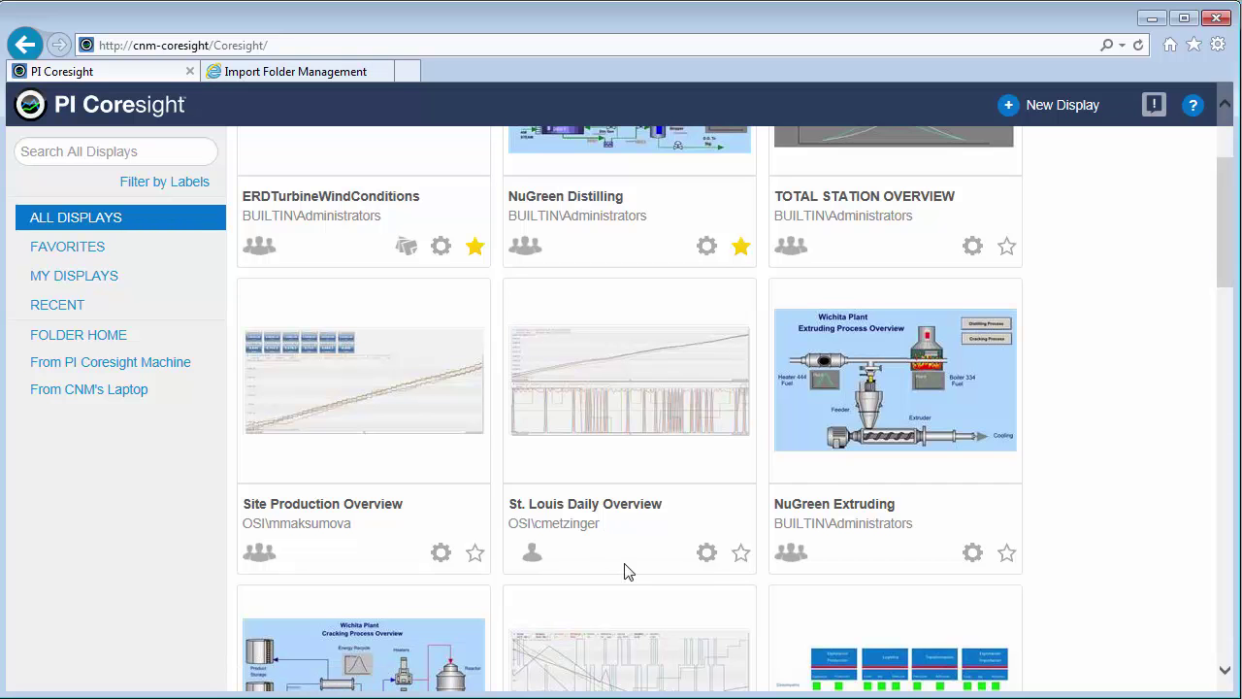
{"action": "left_click", "coordinate": [707, 554]}
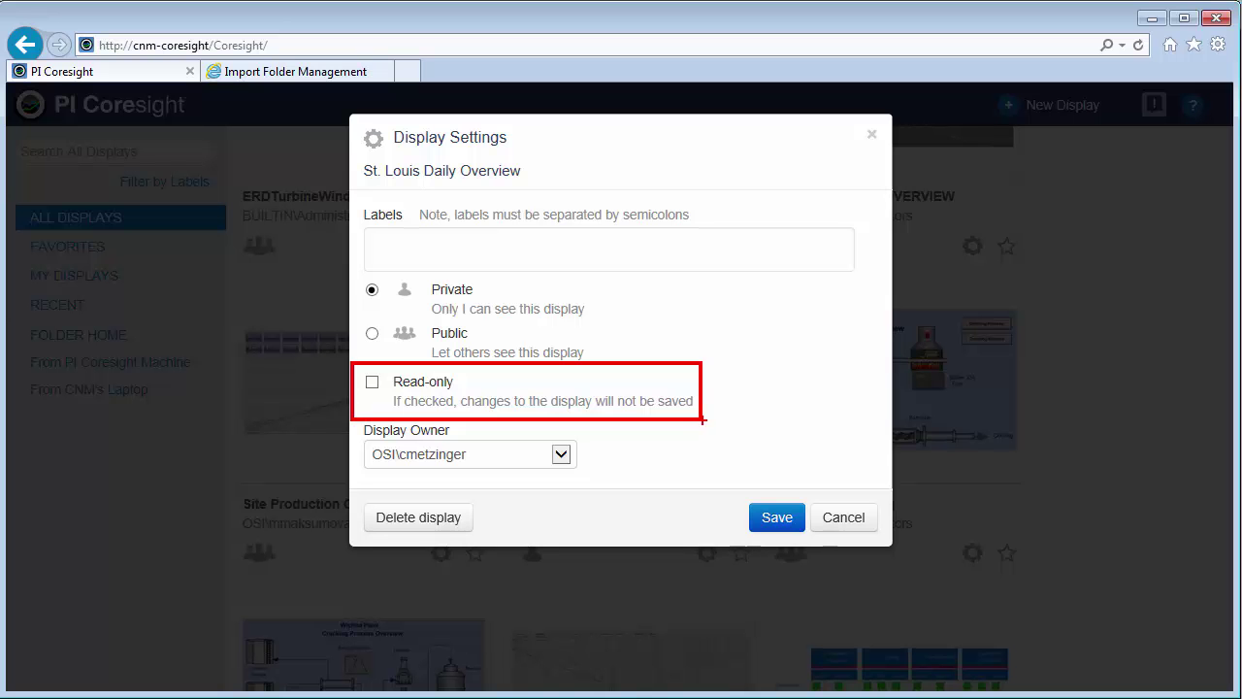
{"action": "left_click", "coordinate": [860, 524]}
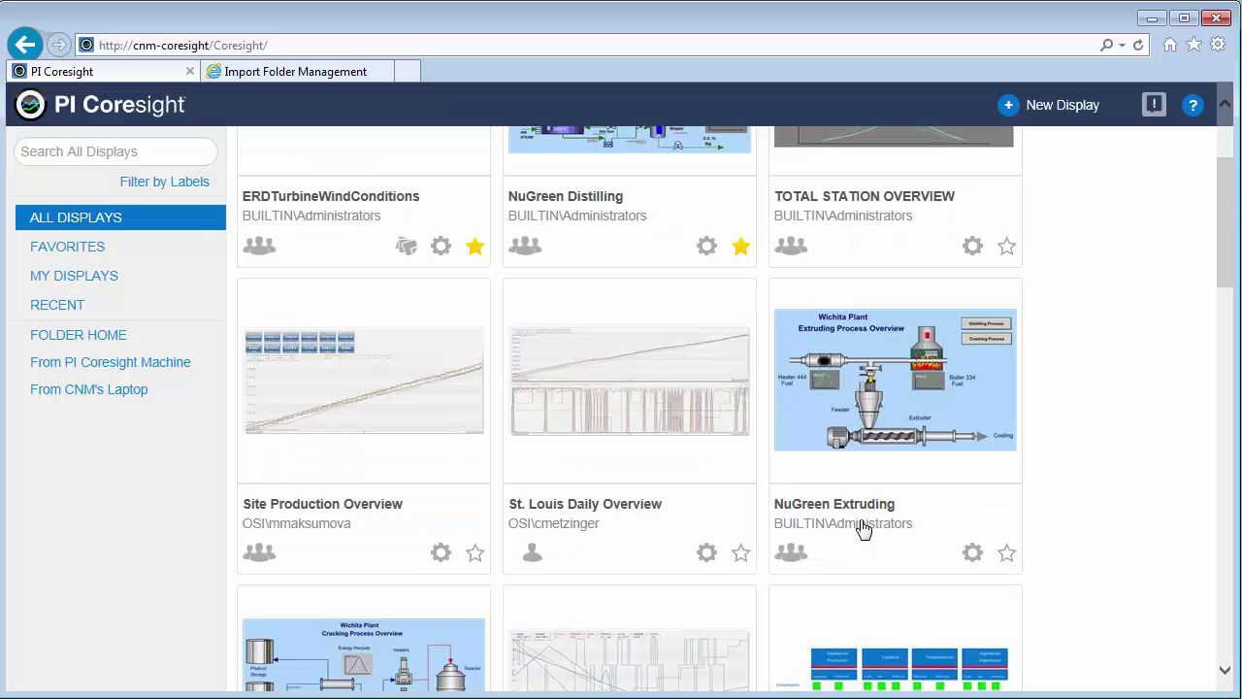
Open Site Production Overview and delete its multi-city trend symbol.
{"action": "left_click", "coordinate": [398, 420]}
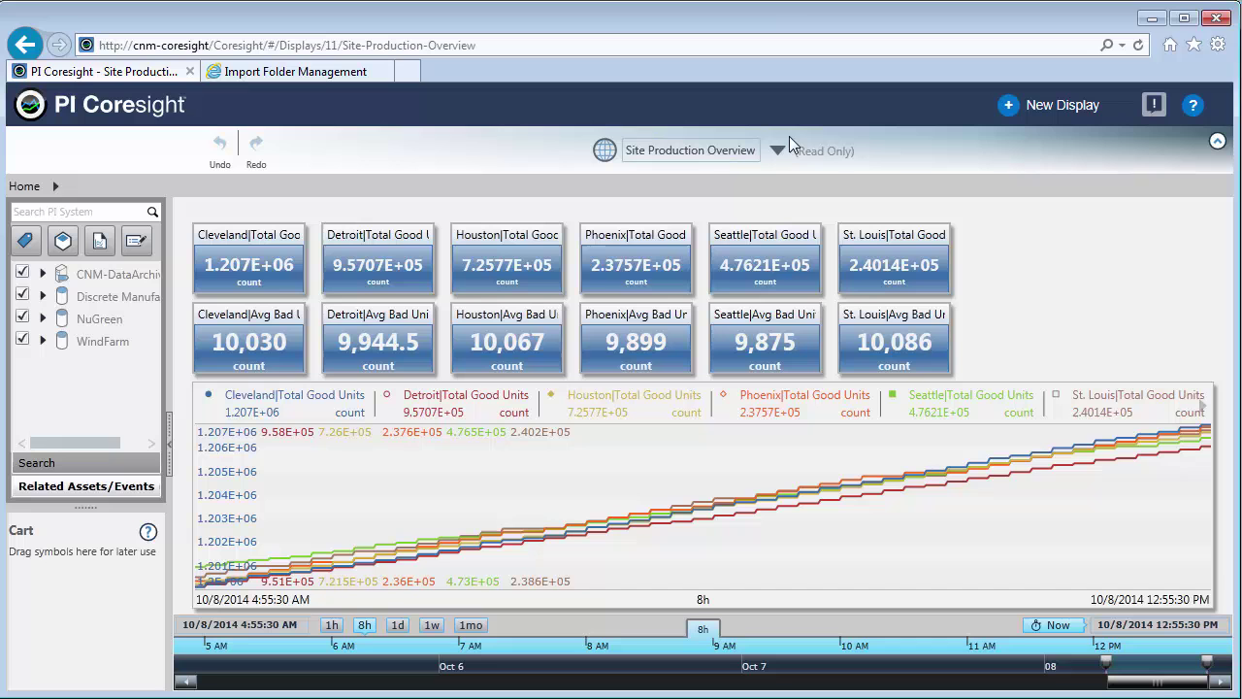
{"action": "left_click_drag", "start_coordinate": [786, 137], "coordinate": [863, 169]}
{"action": "mouse_move", "coordinate": [281, 398]}
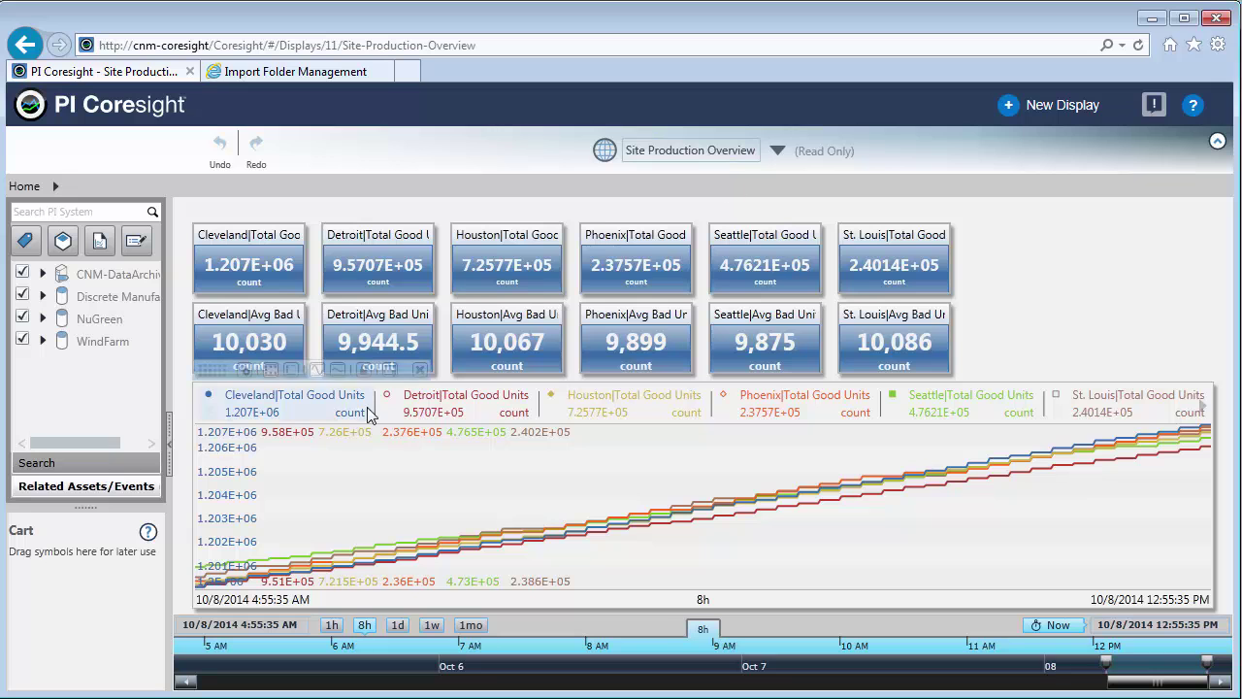
{"action": "left_click", "coordinate": [420, 370]}
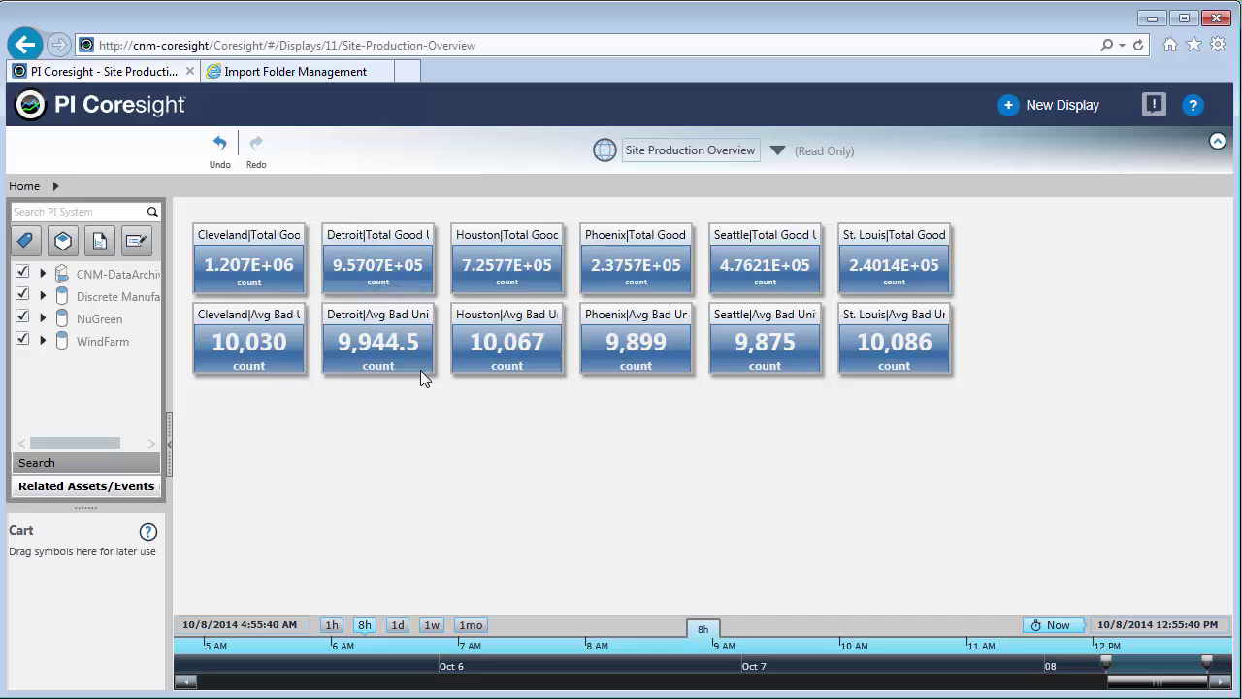
Add Cleveland Line 1 from Discrete Manufacturing to the display as a table.
{"action": "left_click", "coordinate": [44, 297]}
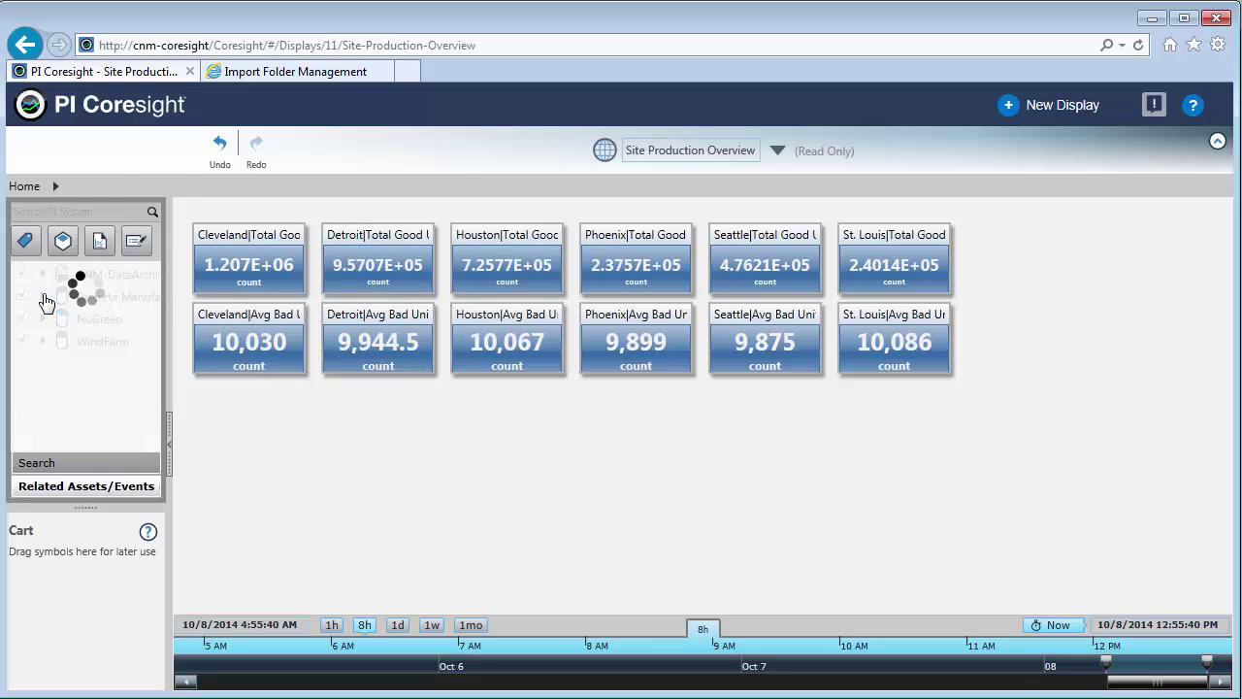
{"action": "left_click", "coordinate": [26, 276]}
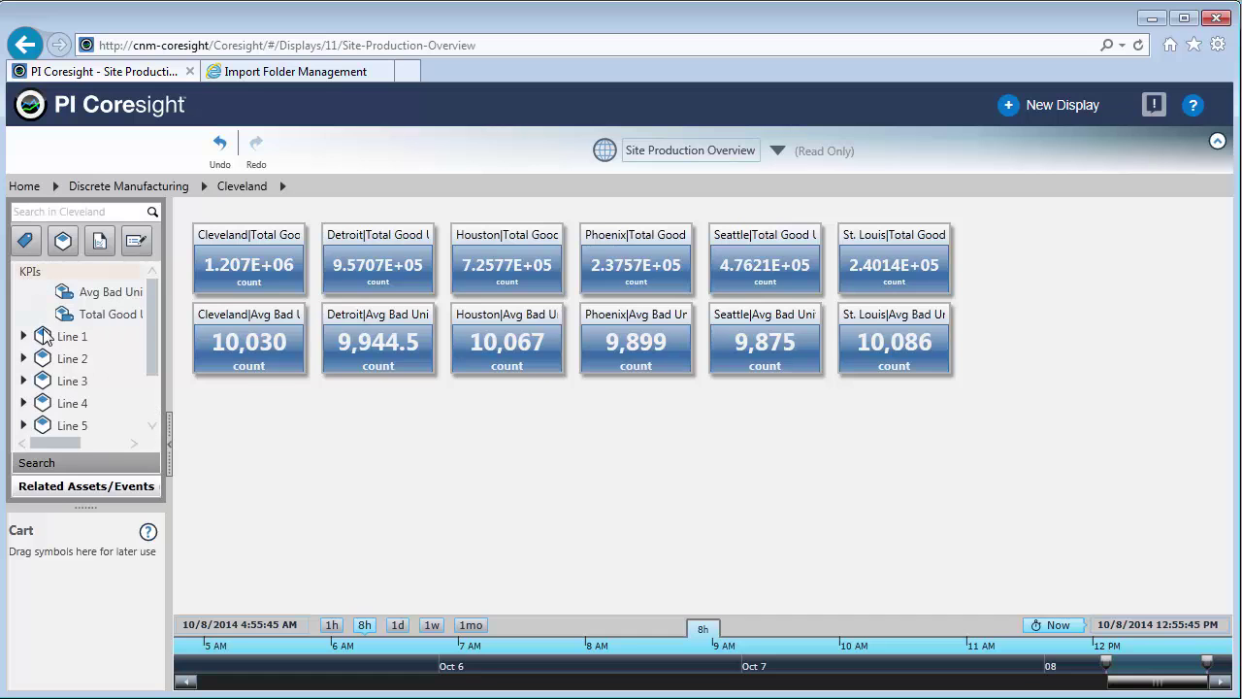
{"action": "left_click_drag", "start_coordinate": [44, 337], "coordinate": [310, 446]}
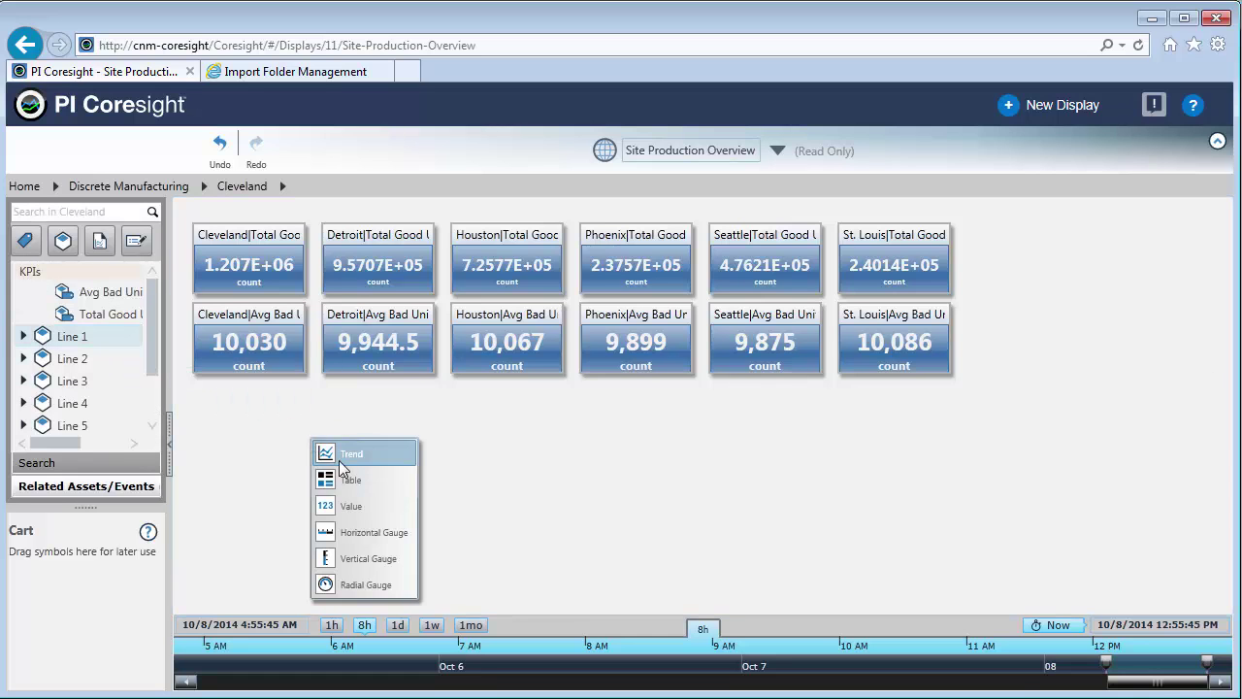
{"action": "left_click", "coordinate": [349, 476]}
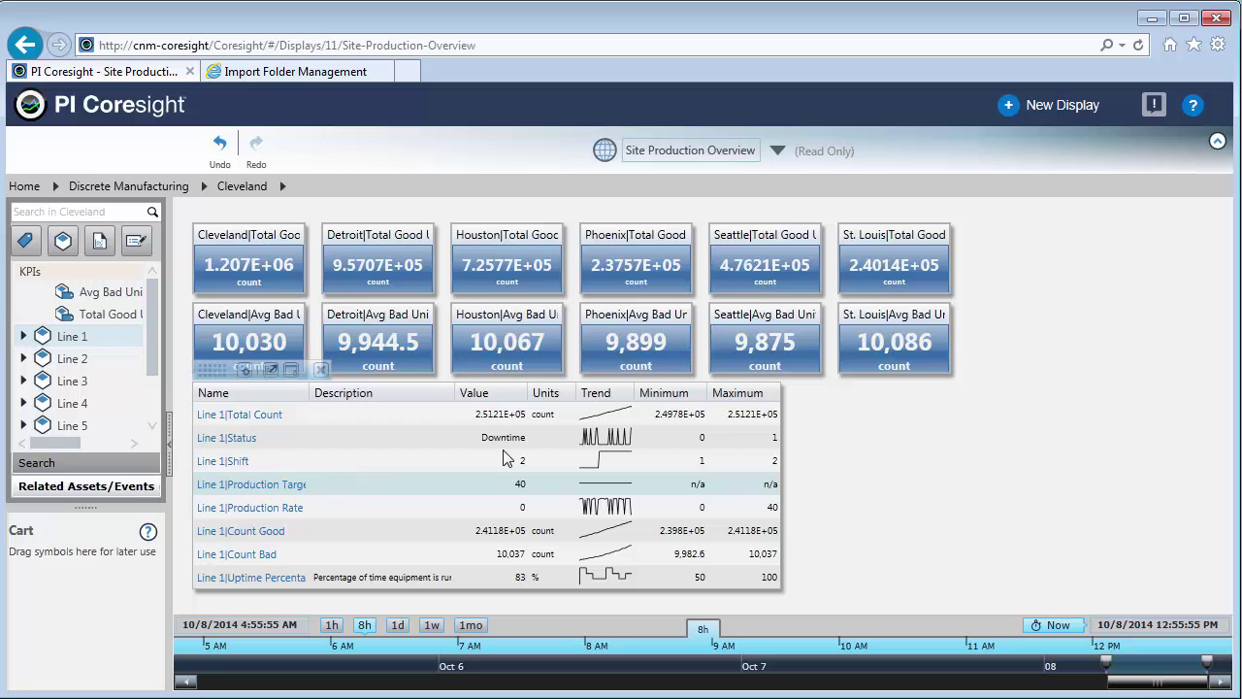
Refresh the browser so Site Production Overview reverts to its original six-city trend.
{"action": "left_click", "coordinate": [1140, 45]}
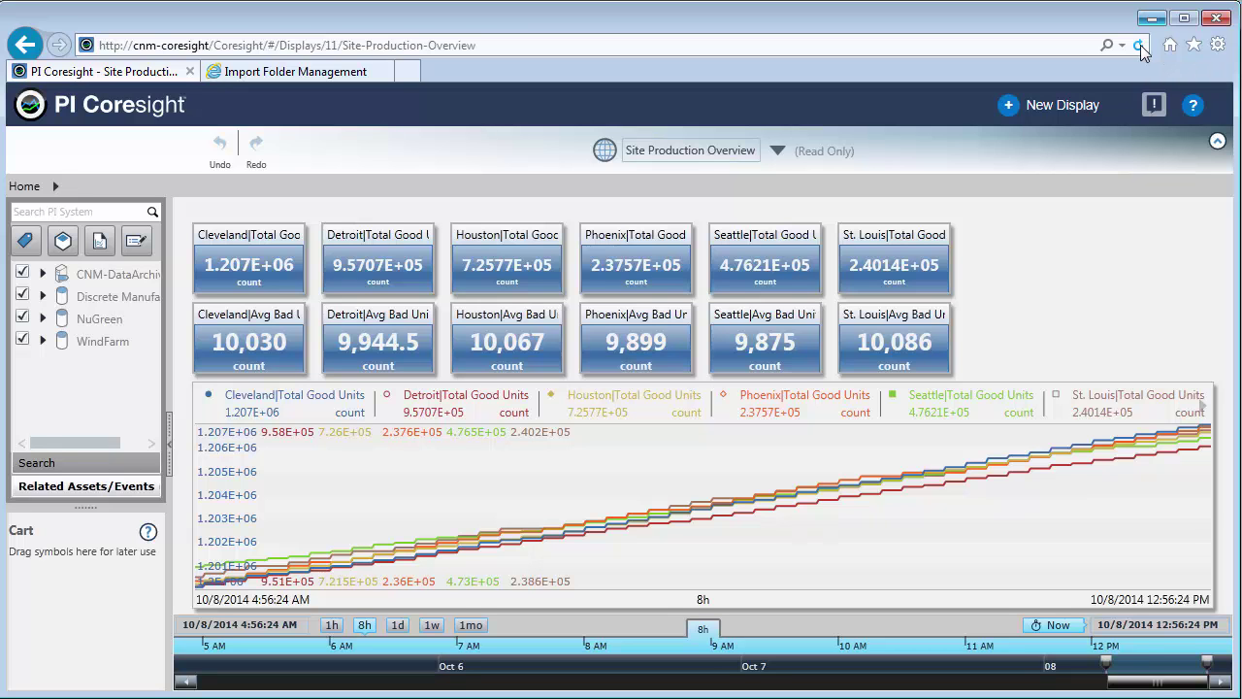
{"action": "mouse_move", "coordinate": [1039, 389]}
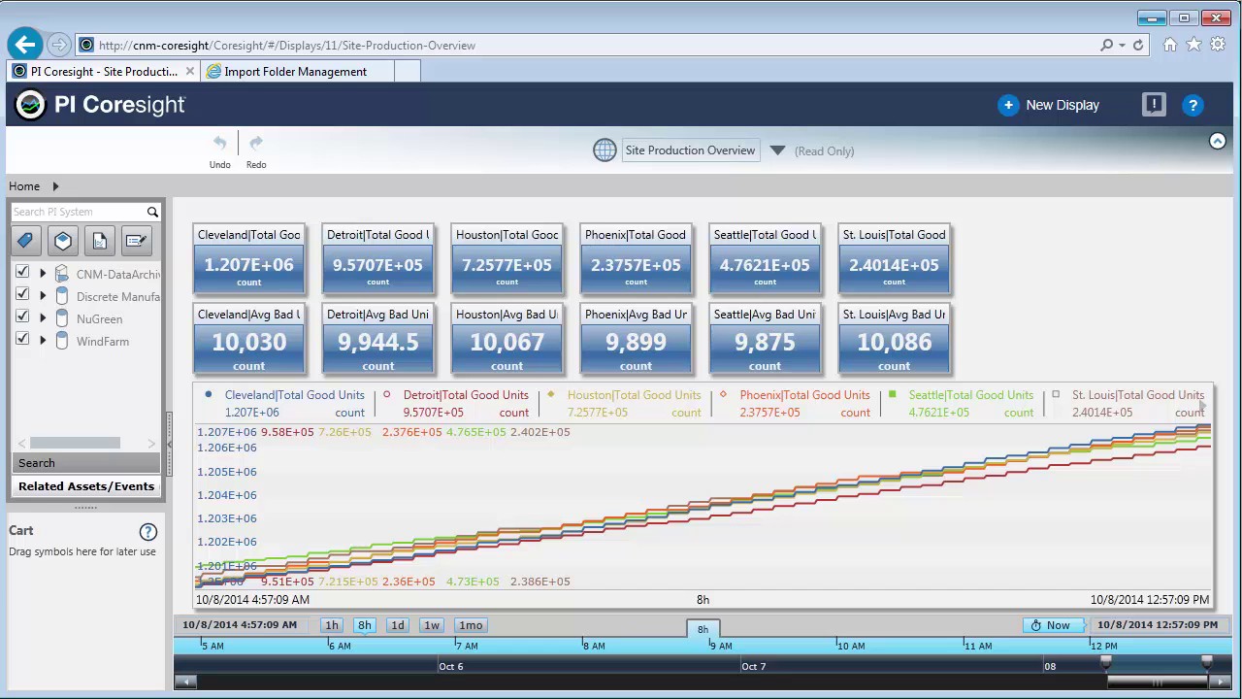
Load the mobile site cnm-coresight/coresight/m/ in a new browser tab.
{"action": "left_click", "coordinate": [413, 71]}
{"action": "type", "text": "cnm-coresight/"}
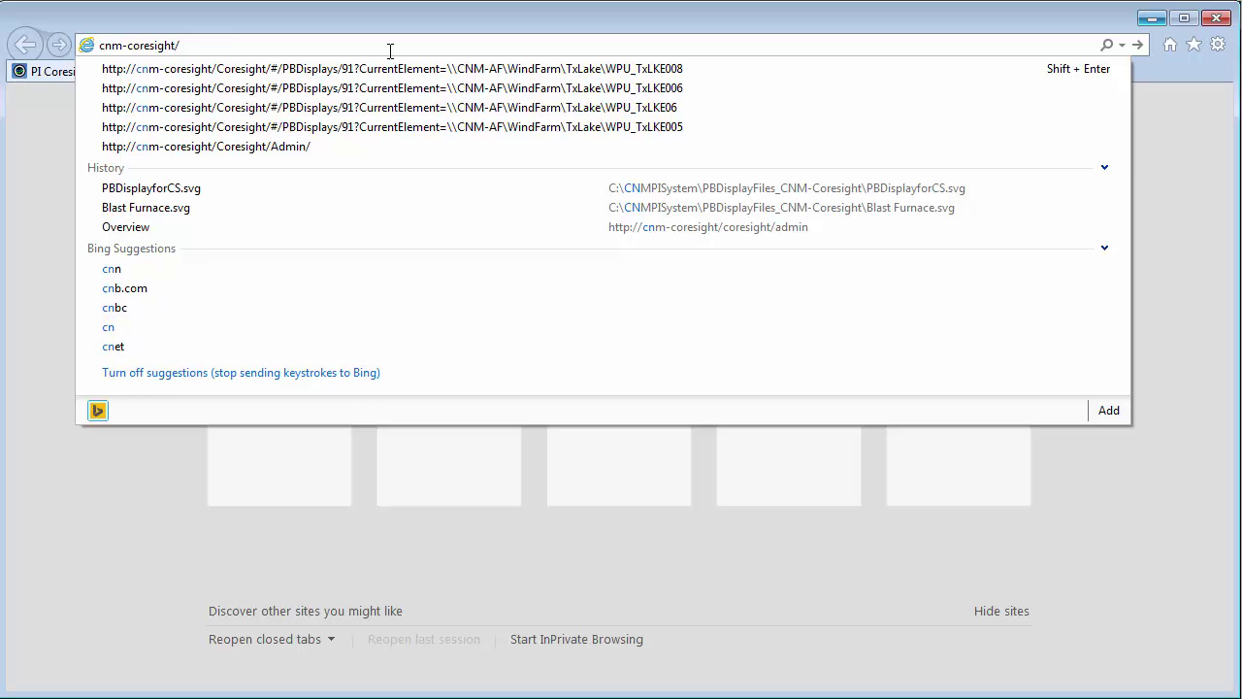
{"action": "type", "text": "coresight/m/"}
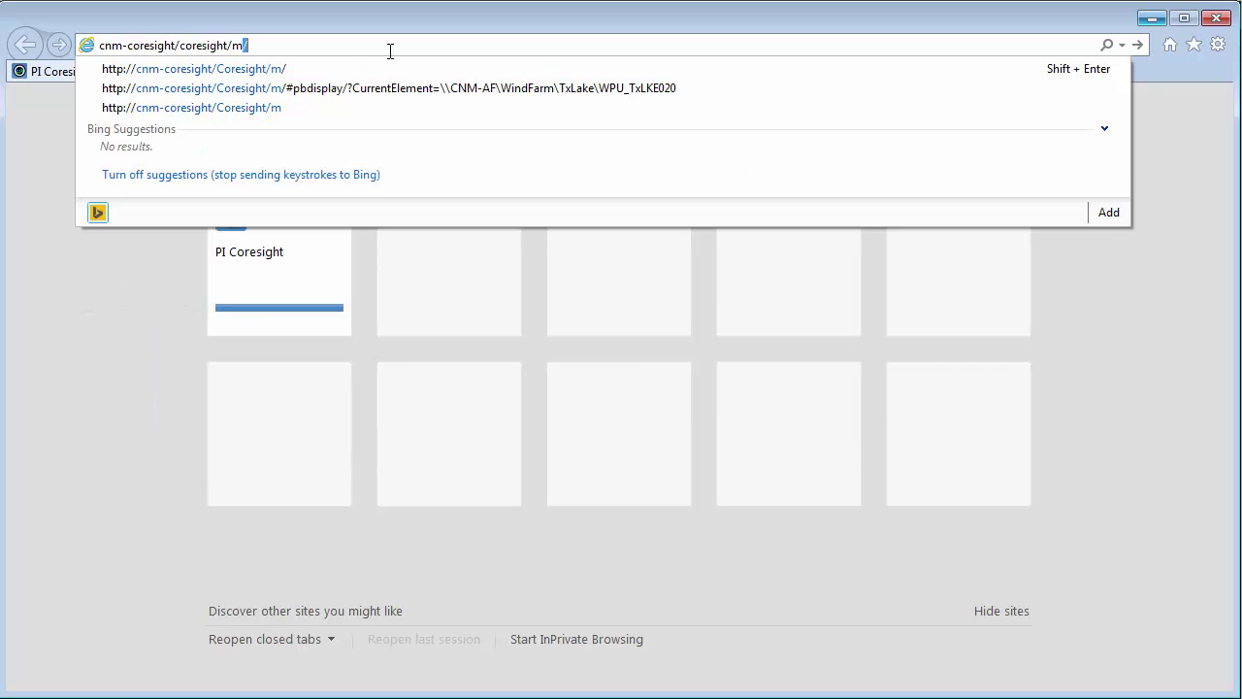
{"action": "key", "text": "Return"}
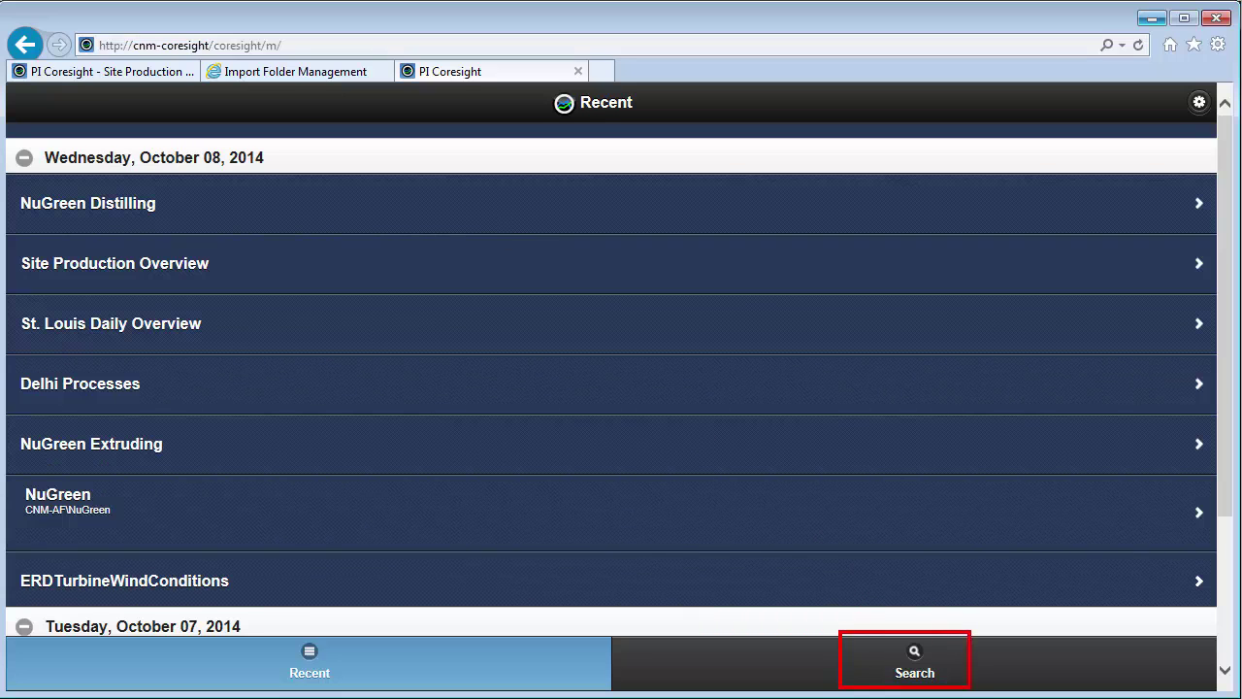
Search the mobile site for 'Site Production Overview' and open the result.
{"action": "left_click", "coordinate": [929, 672]}
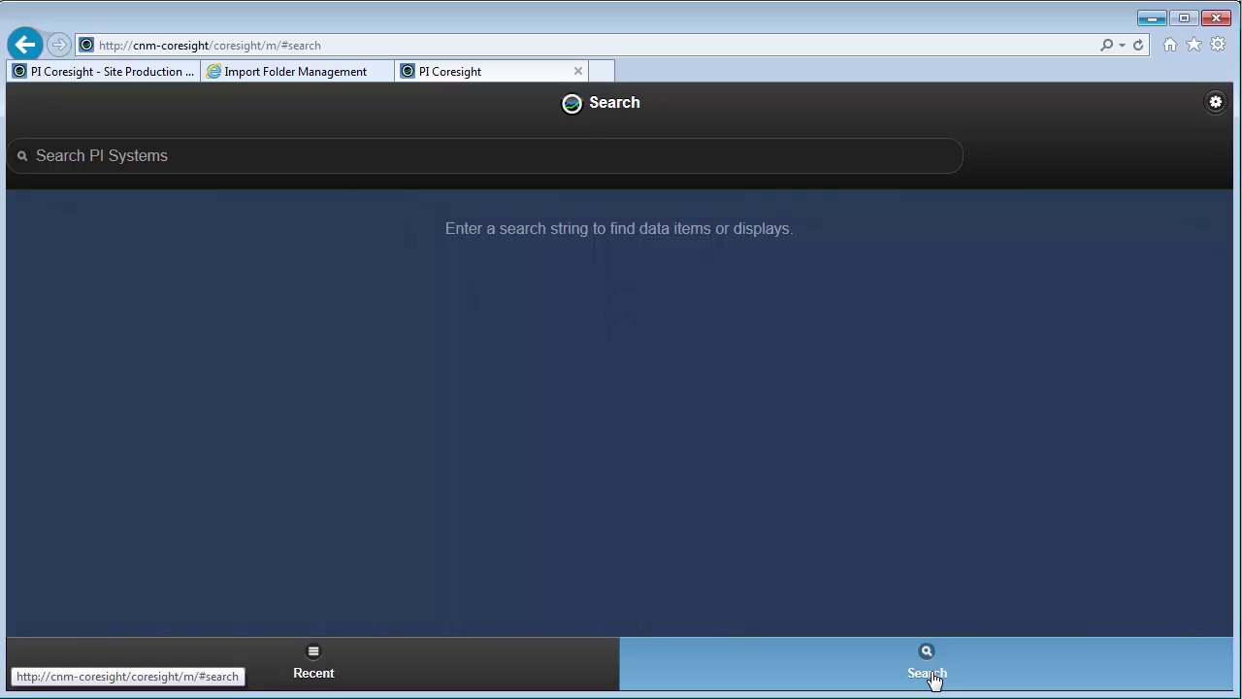
{"action": "left_click", "coordinate": [133, 165]}
{"action": "type", "text": "SIte "}
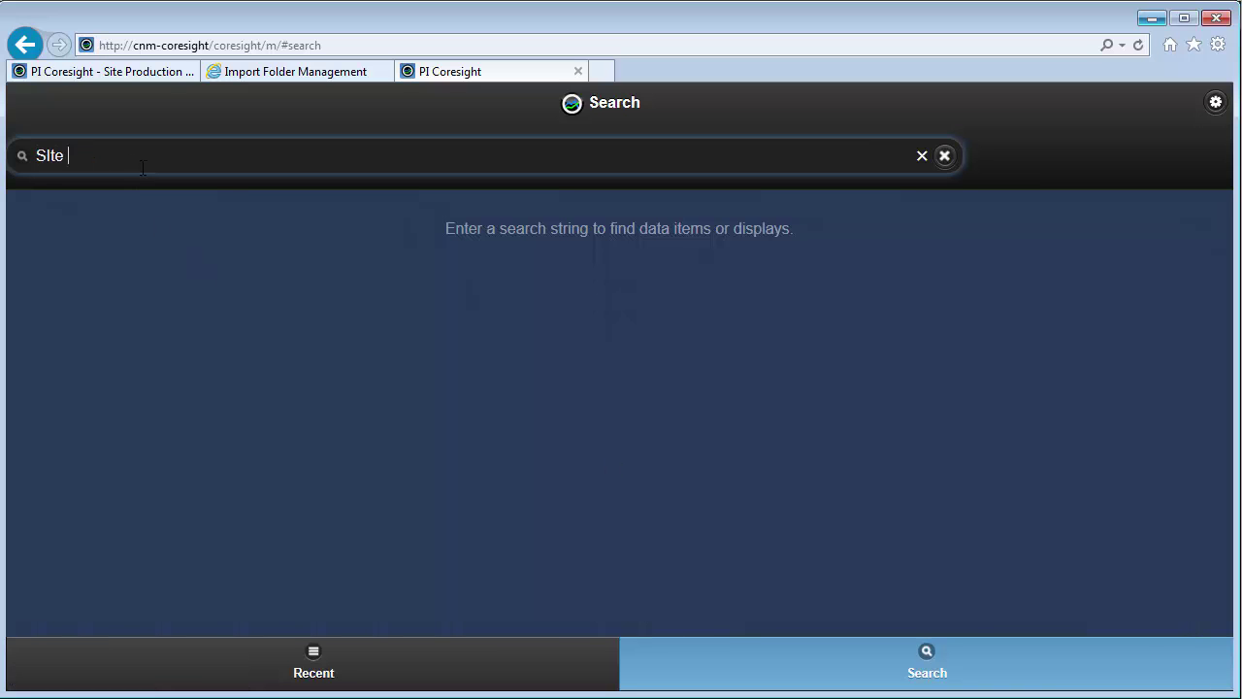
{"action": "type", "text": "Production Overview"}
{"action": "key", "text": "Return"}
{"action": "left_click", "coordinate": [139, 275]}
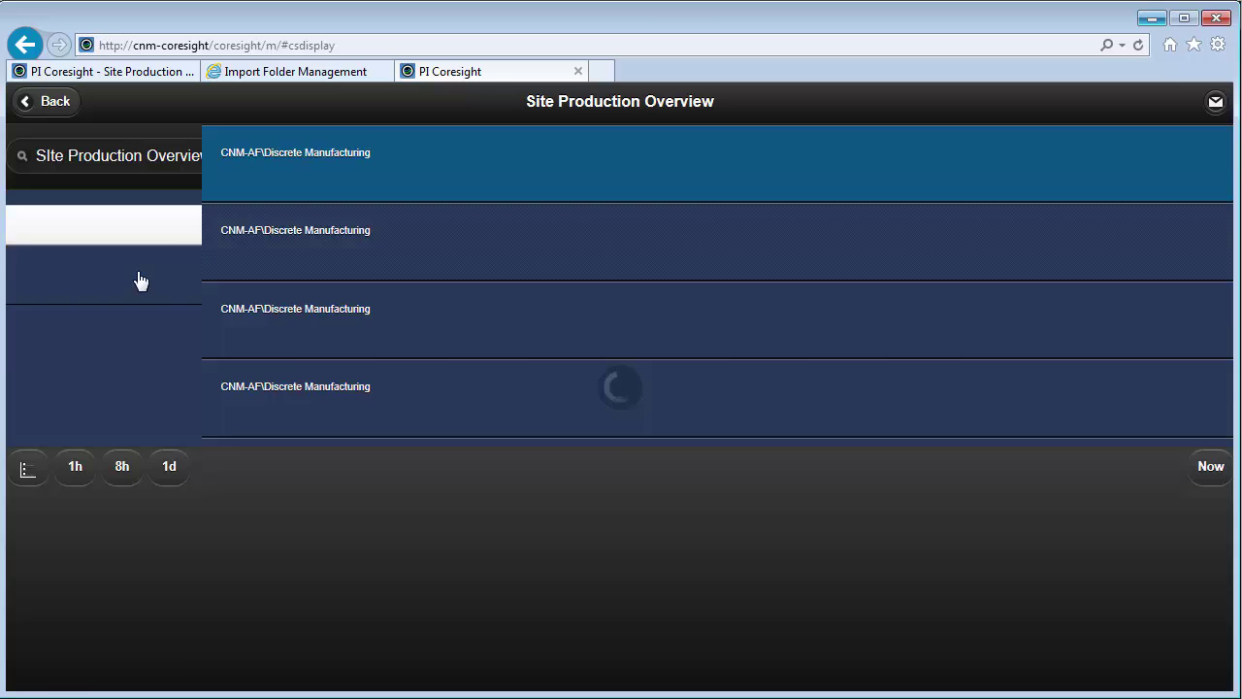
{"action": "left_click_drag", "start_coordinate": [1226, 143], "coordinate": [1230, 445]}
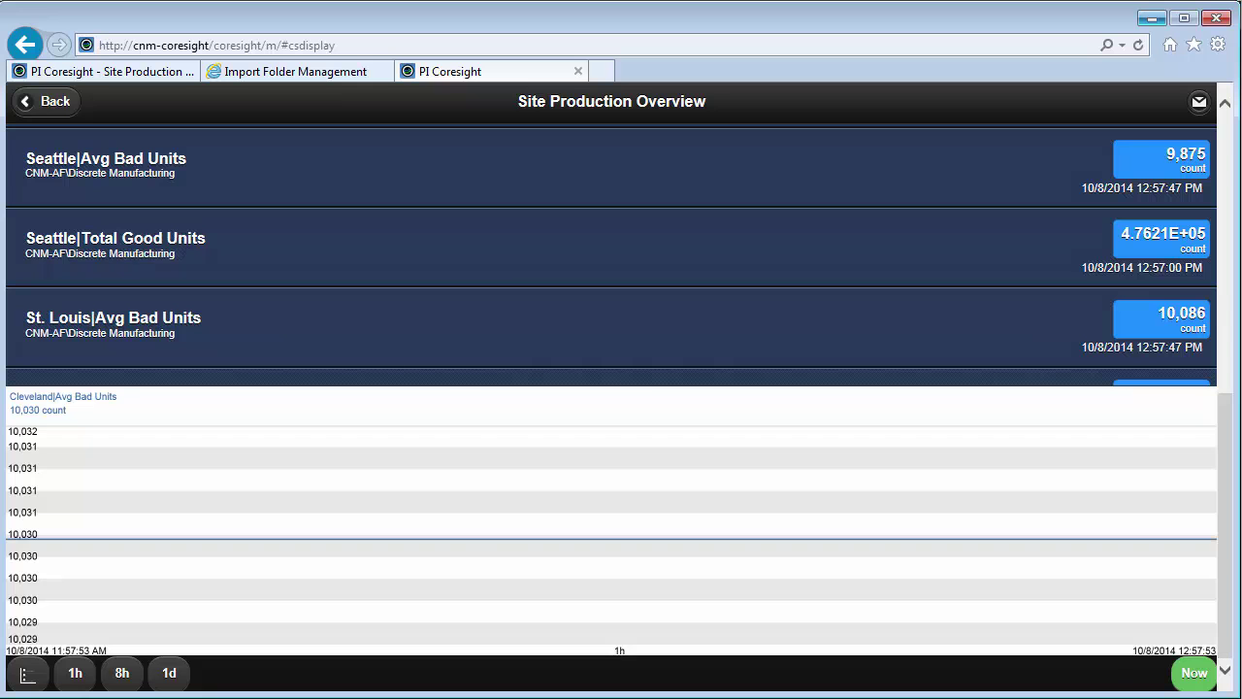
Go back, replace the search with 'NuGreen Distilling', and open that display.
{"action": "left_click", "coordinate": [45, 102]}
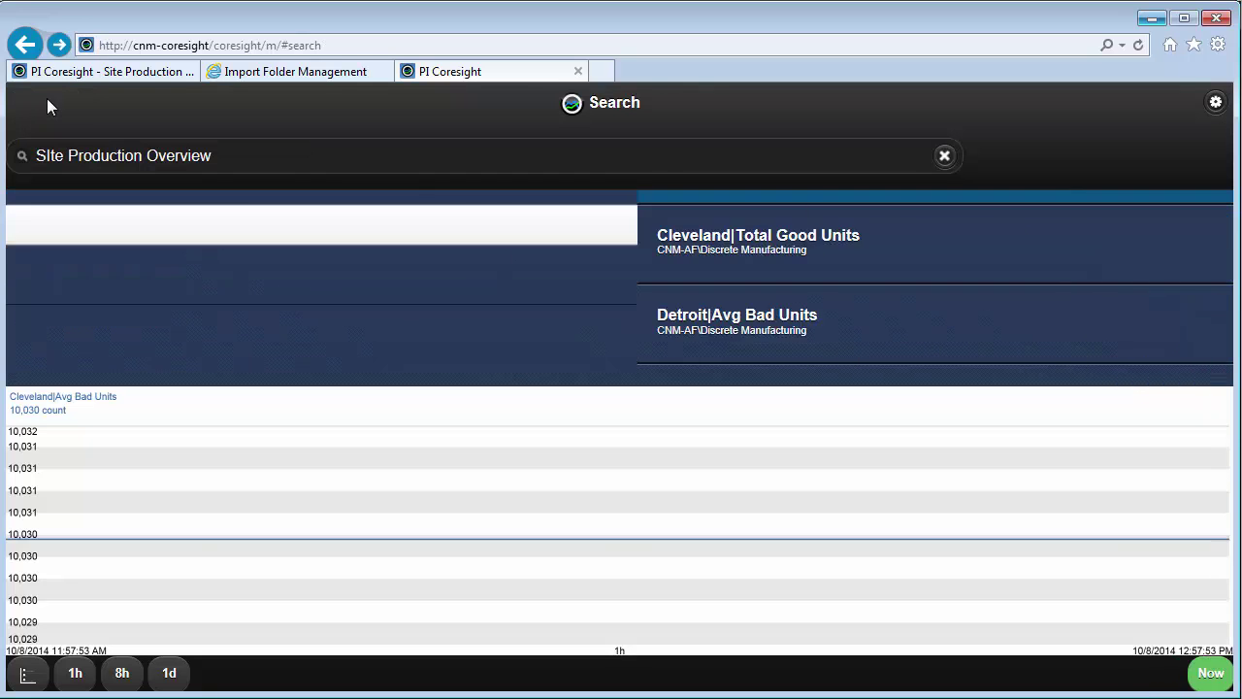
{"action": "left_click", "coordinate": [124, 161]}
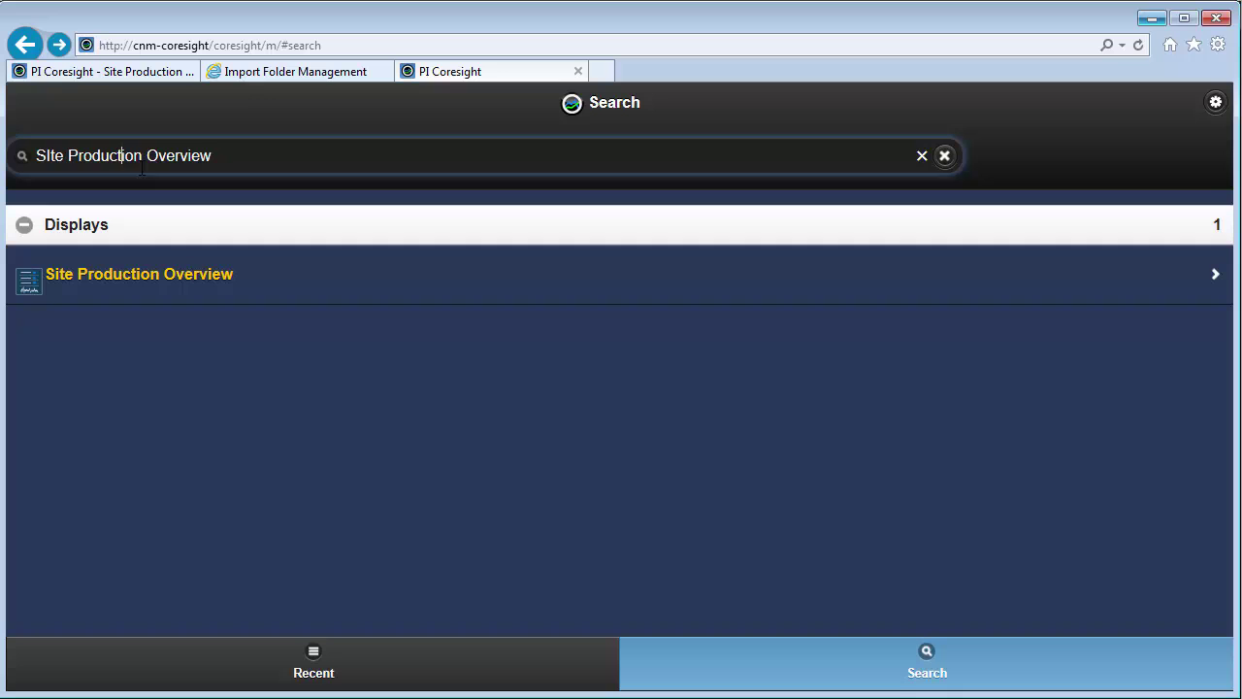
{"action": "triple_click", "coordinate": [202, 156]}
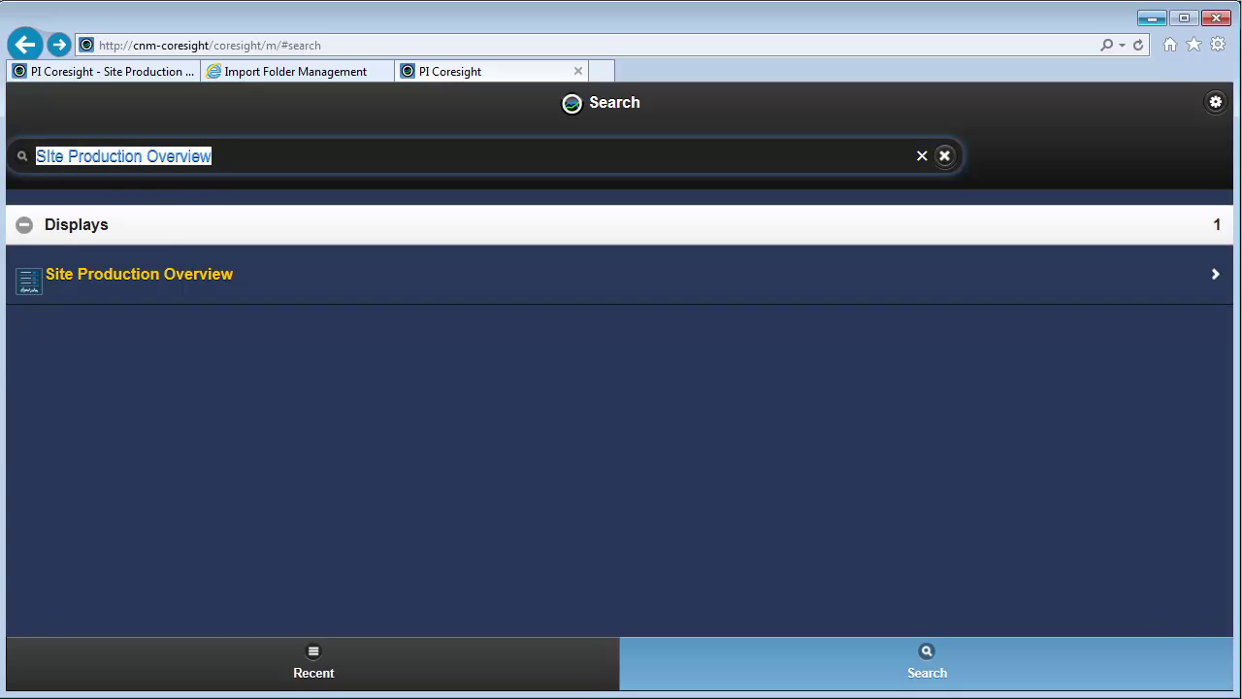
{"action": "type", "text": "NuGreen Dis"}
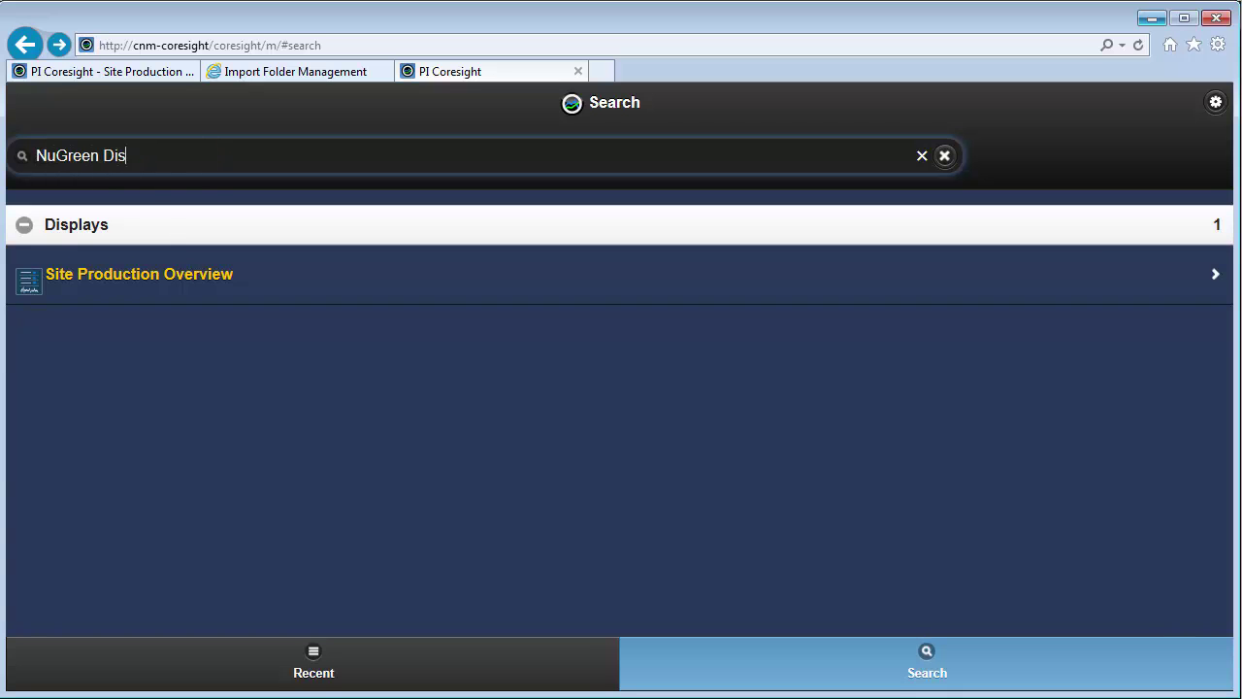
{"action": "type", "text": "tilling"}
{"action": "key", "text": "Return"}
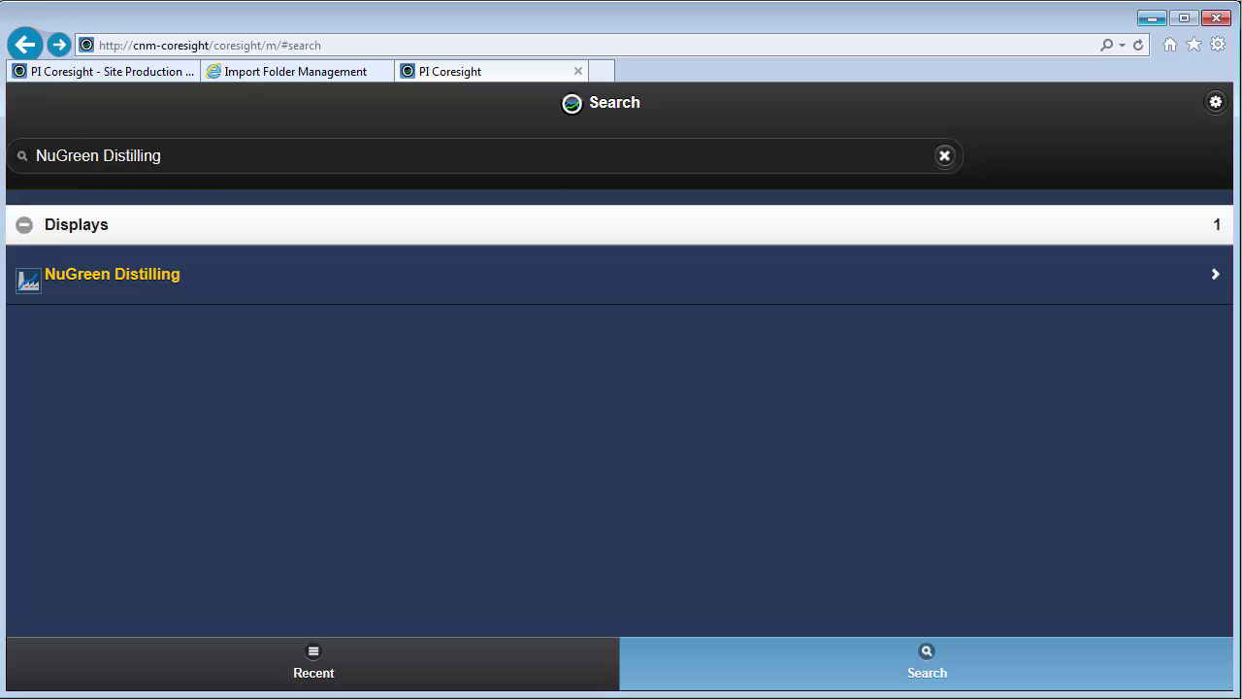
{"action": "left_click", "coordinate": [109, 277]}
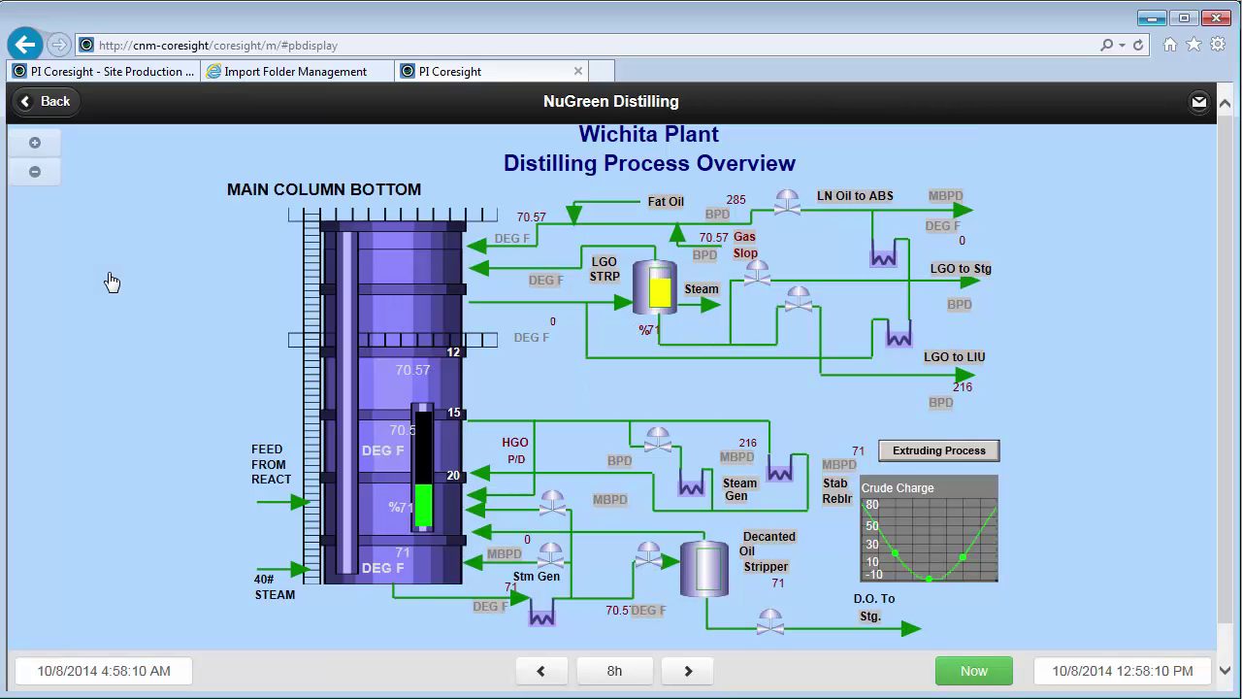